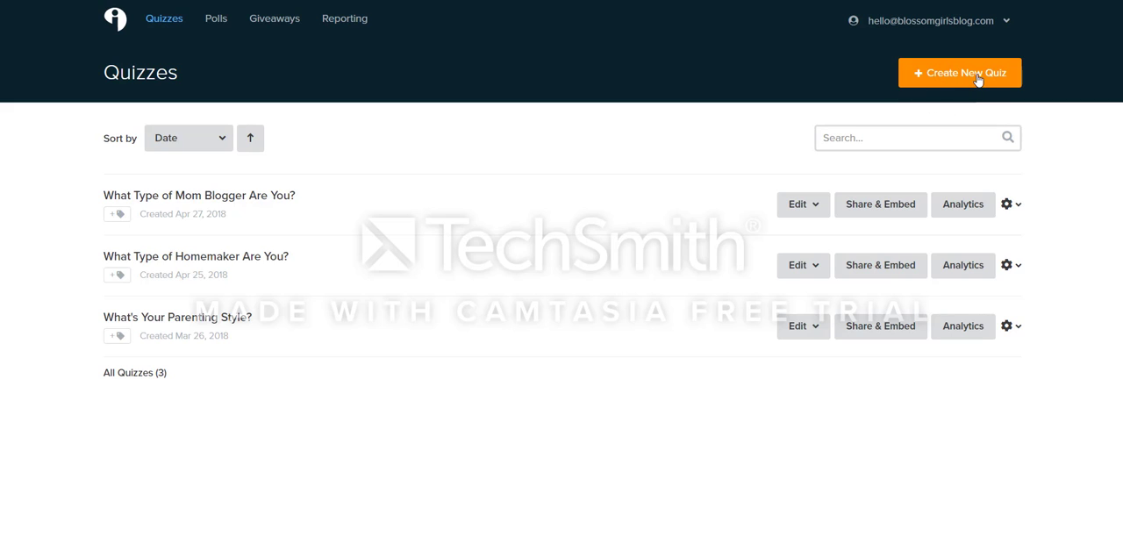
Step: Start a new quiz from a template and choose Blogging as the industry
left_click(977, 80)
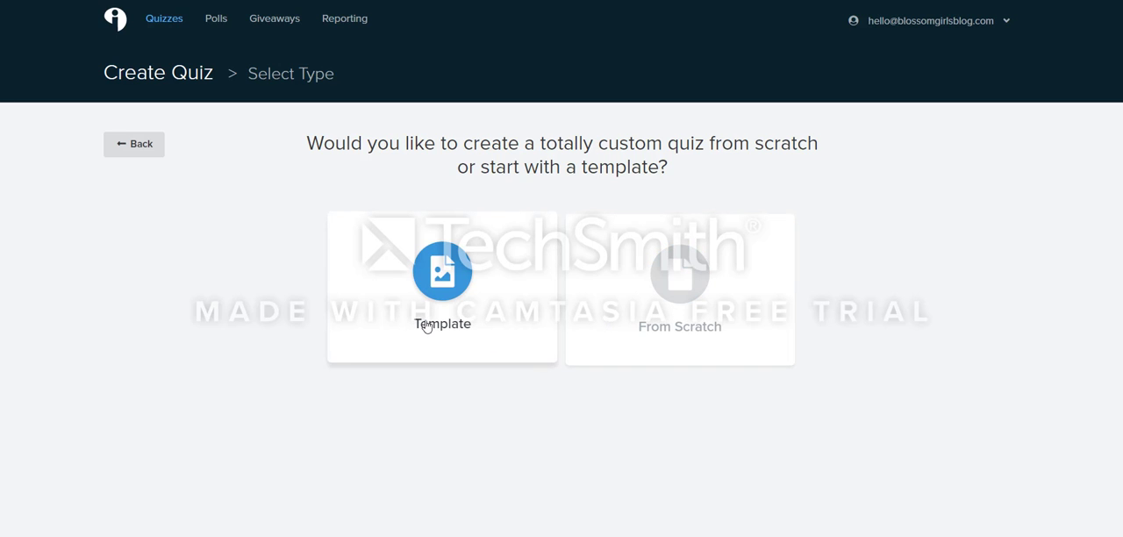
left_click(403, 336)
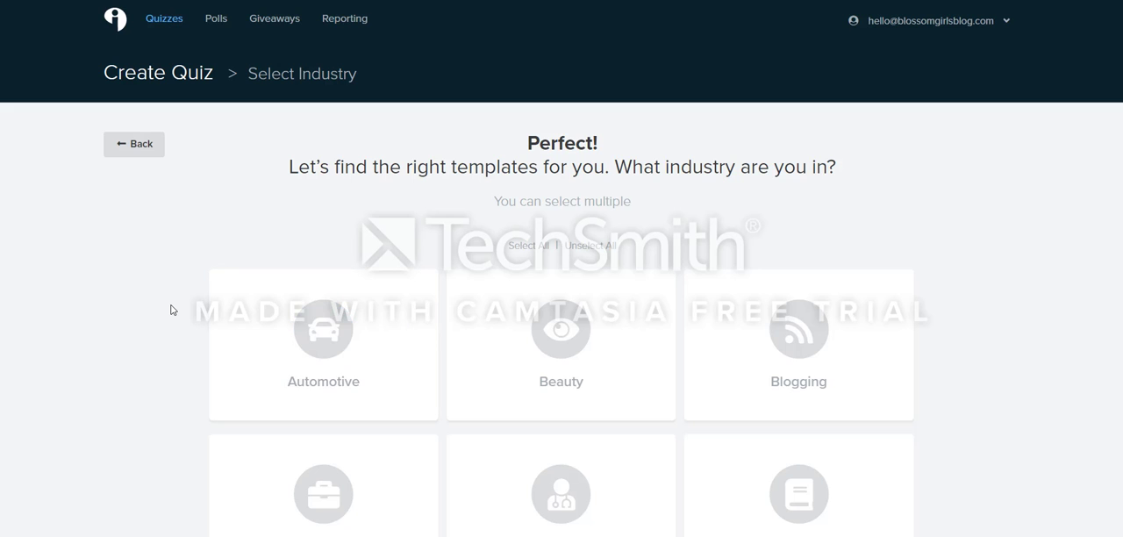
scroll(172, 310, "down", 2)
scroll(172, 312, "down", 3)
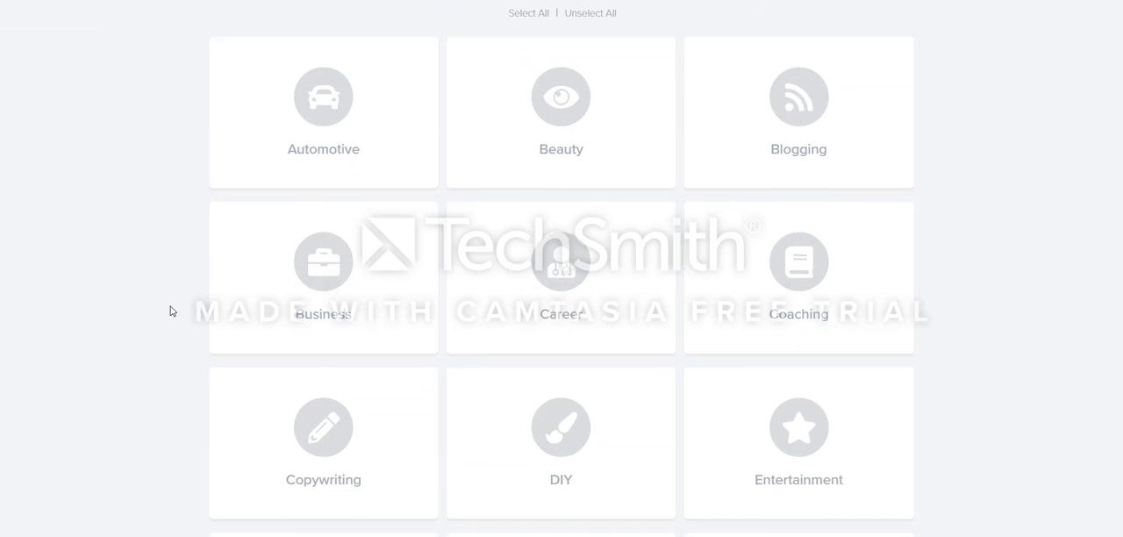
scroll(172, 311, "down", 8)
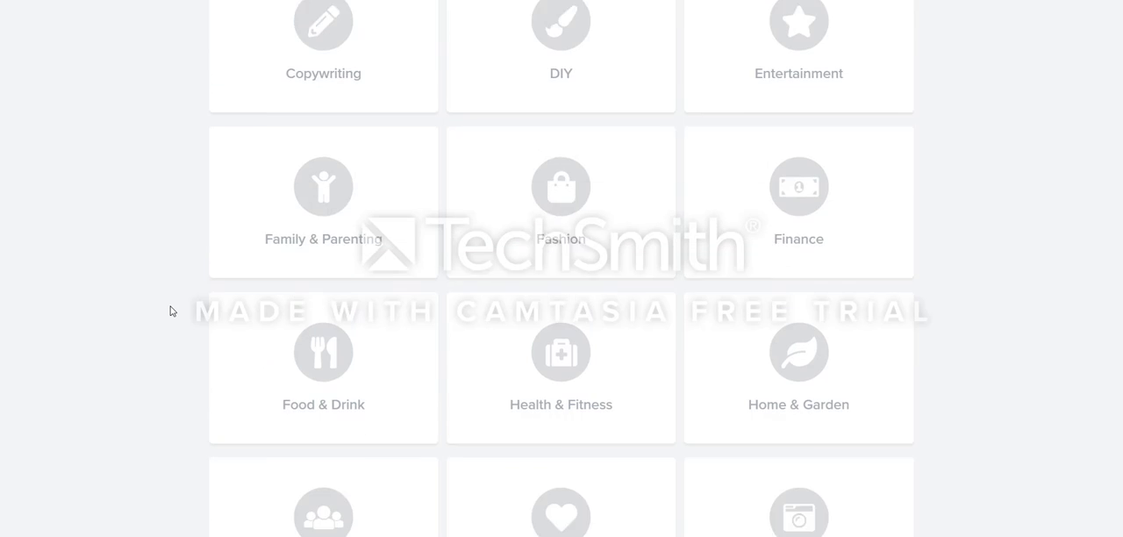
scroll(172, 312, "down", 2)
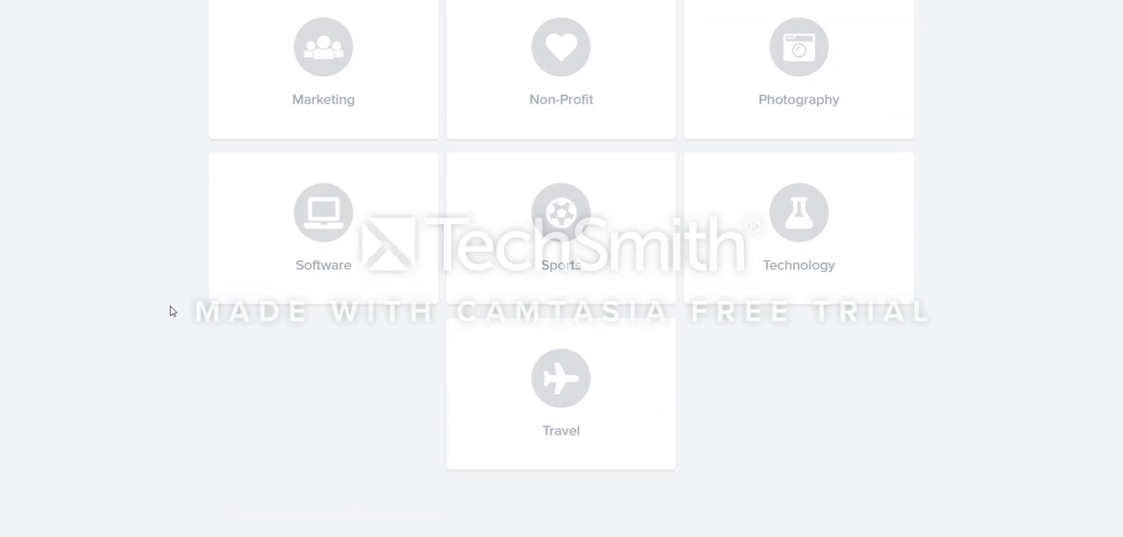
scroll(172, 311, "up", 10)
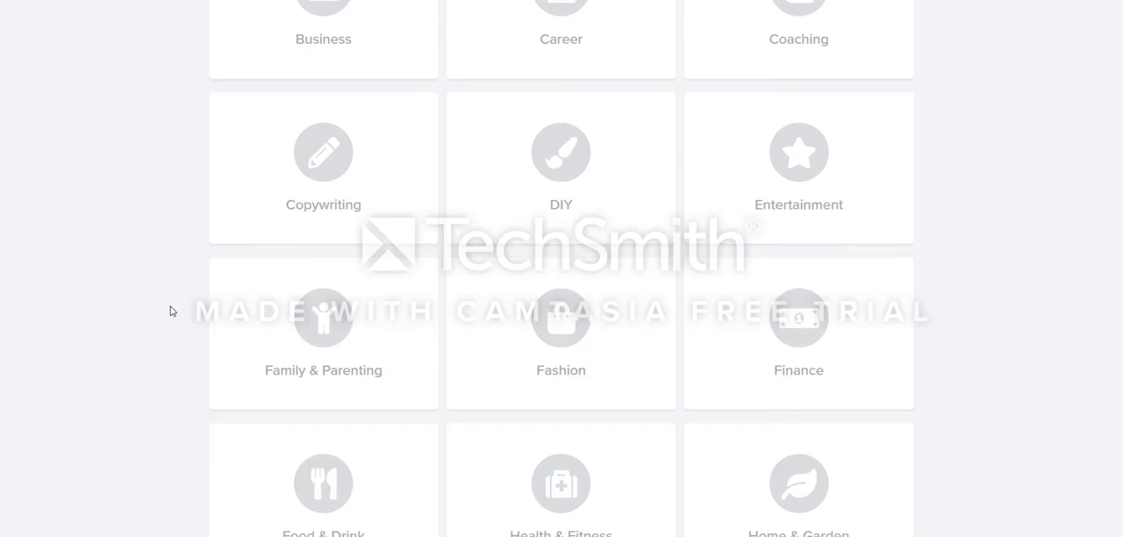
scroll(172, 311, "up", 4)
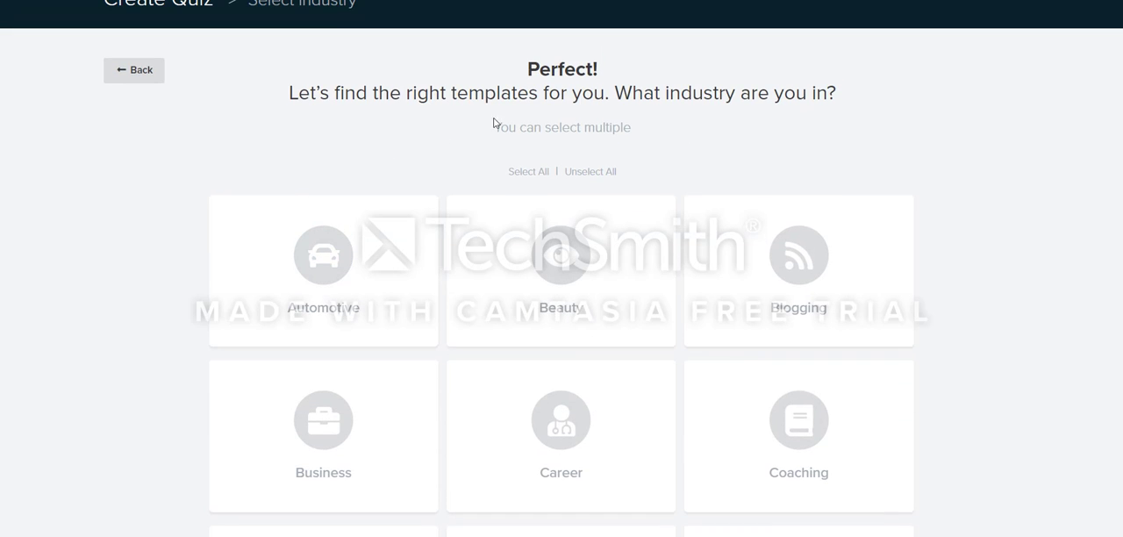
left_click(789, 296)
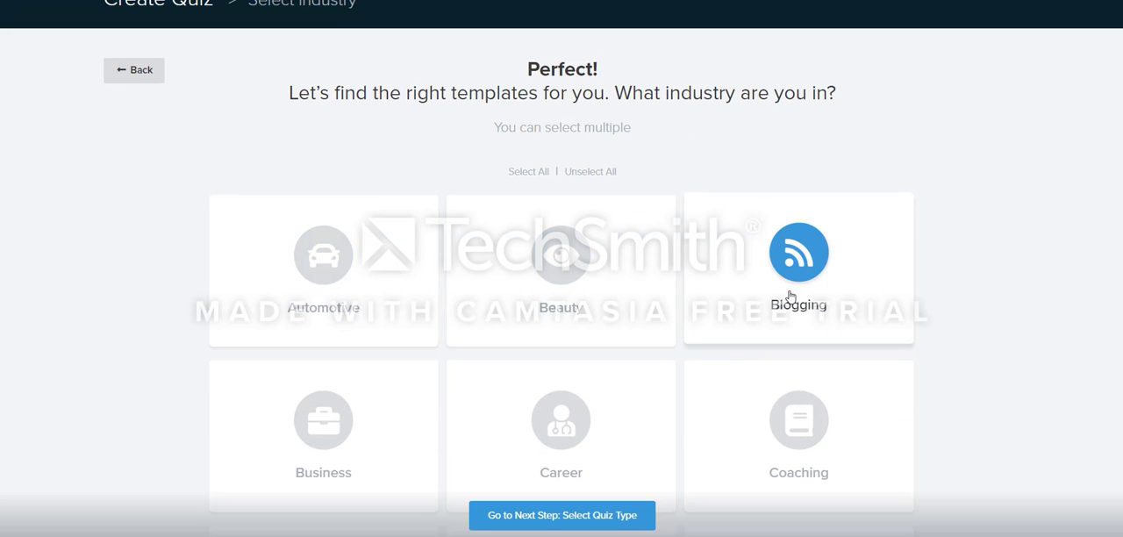
left_click(561, 518)
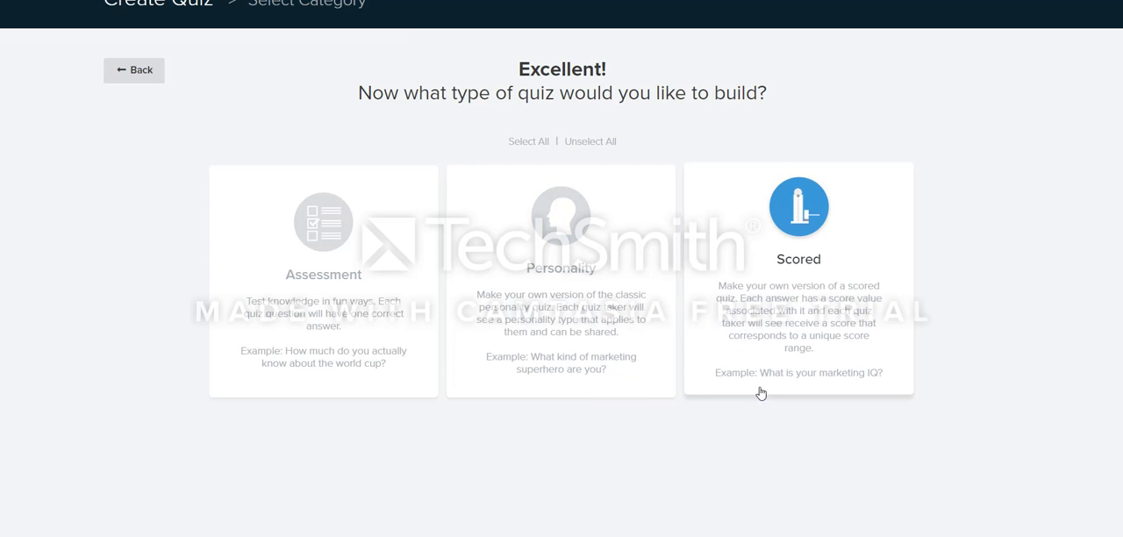
Step: Choose the Personality quiz type and look through the templates offered for it
left_click(590, 331)
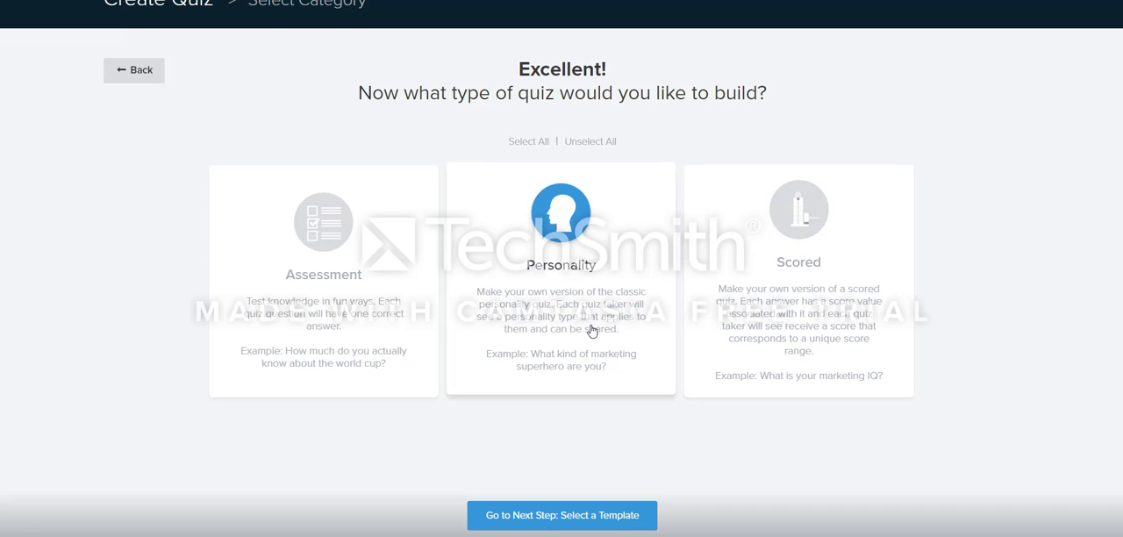
left_click(599, 517)
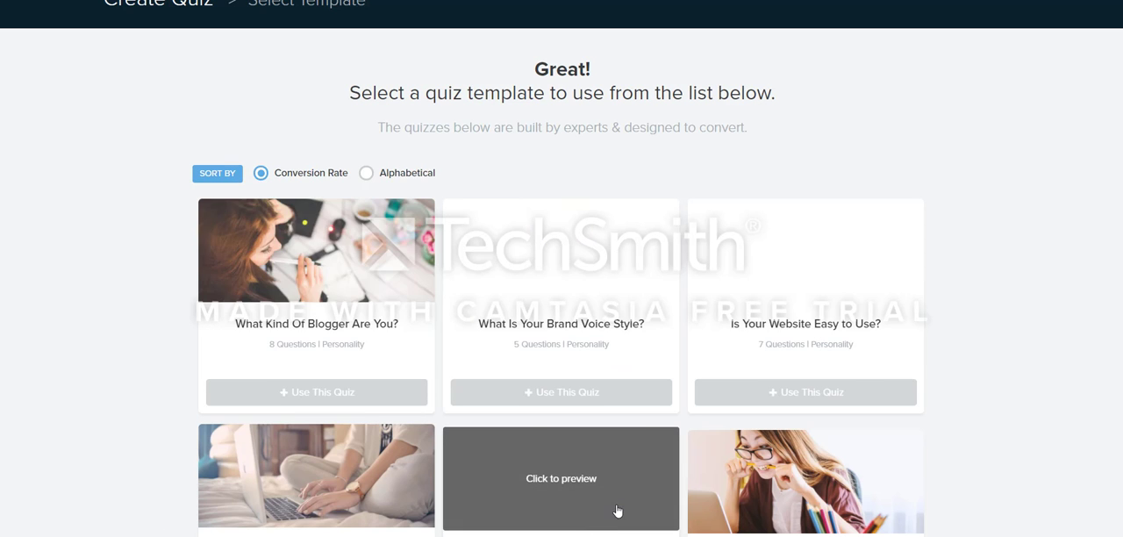
scroll(139, 343, "down", 1)
scroll(139, 343, "down", 4)
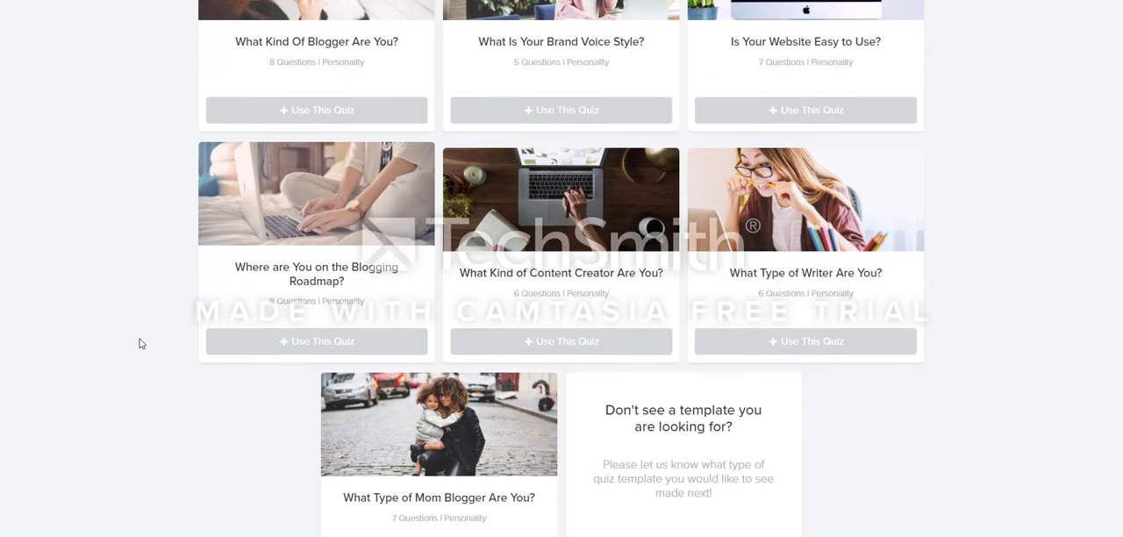
scroll(139, 343, "up", 5)
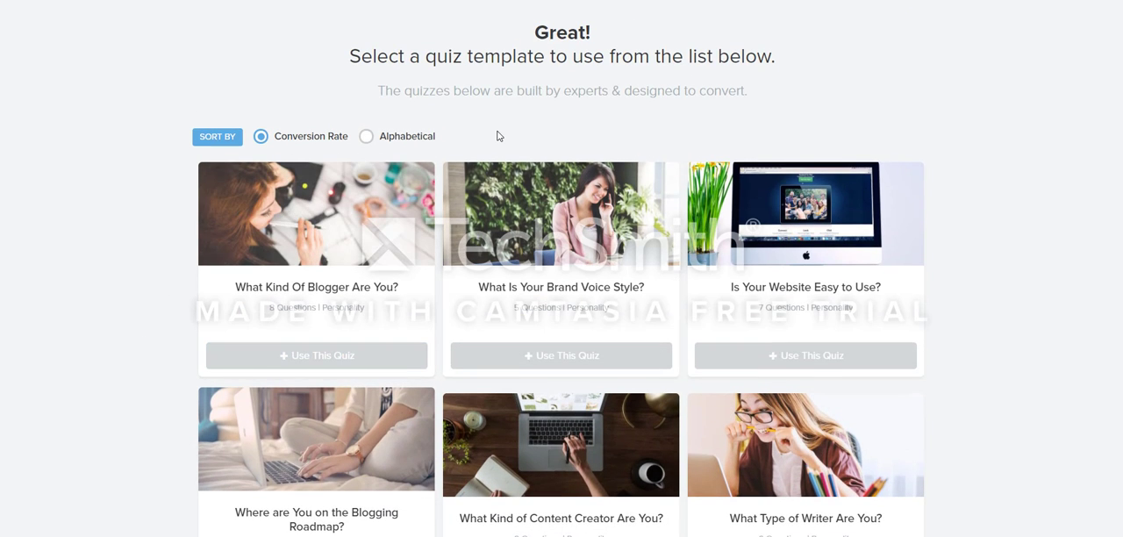
scroll(176, 184, "up", 2)
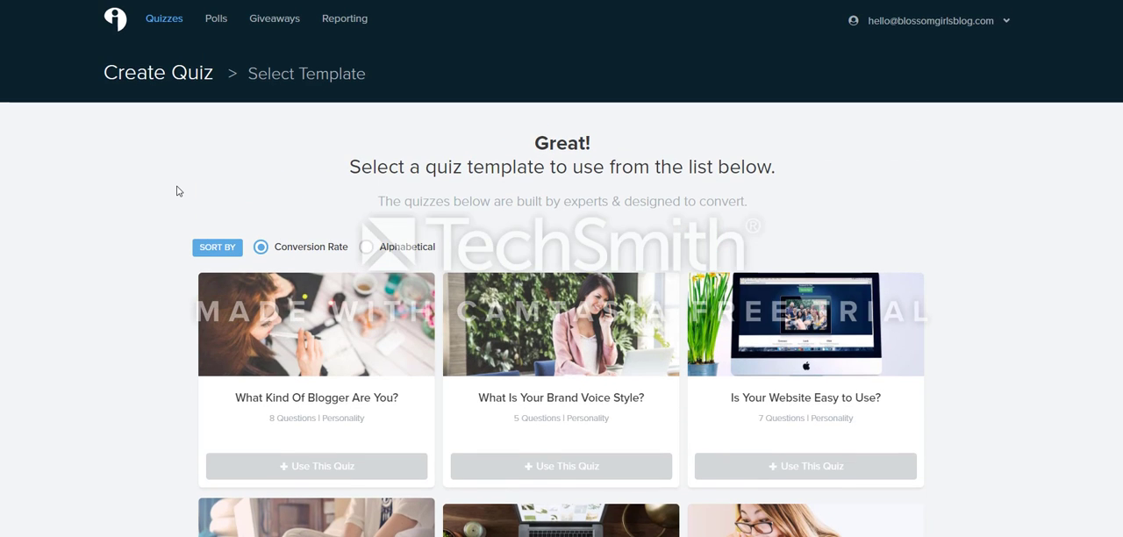
scroll(178, 193, "down", 3)
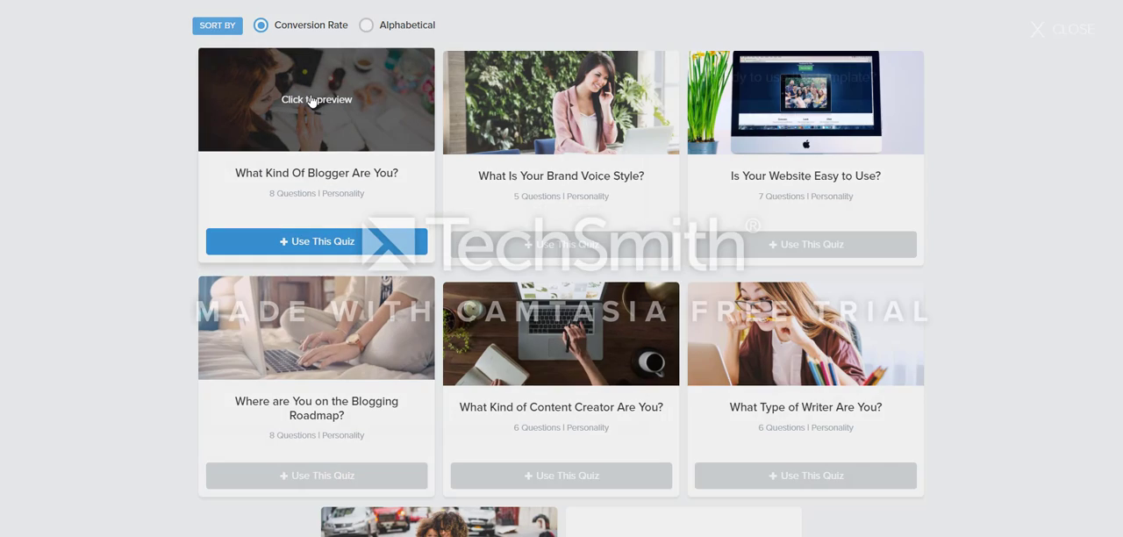
Step: Preview the "What Kind Of Blogger Are You?" template up to its second question and use it for the quiz
left_click(307, 97)
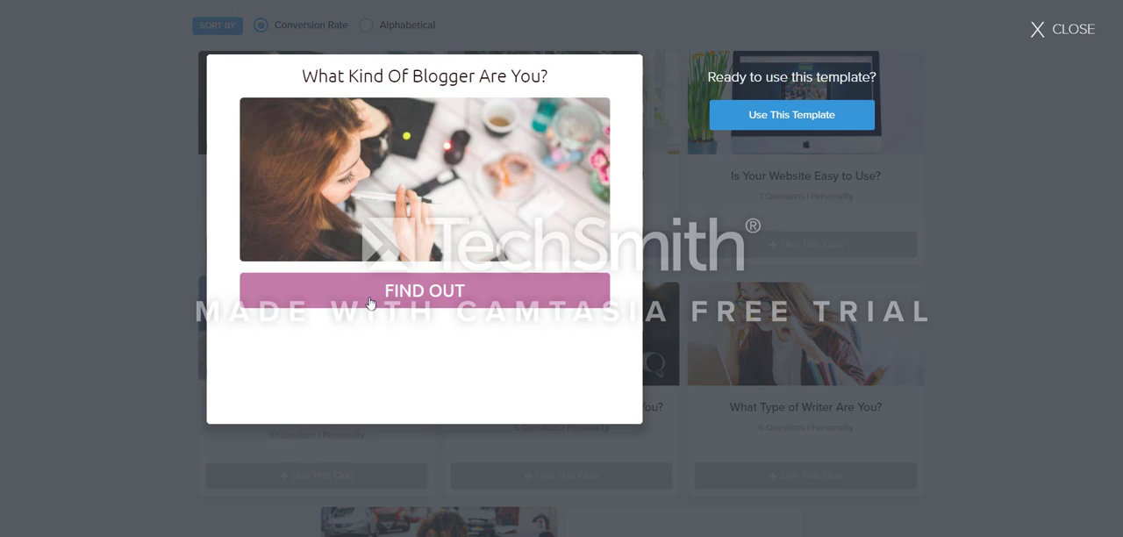
left_click(370, 302)
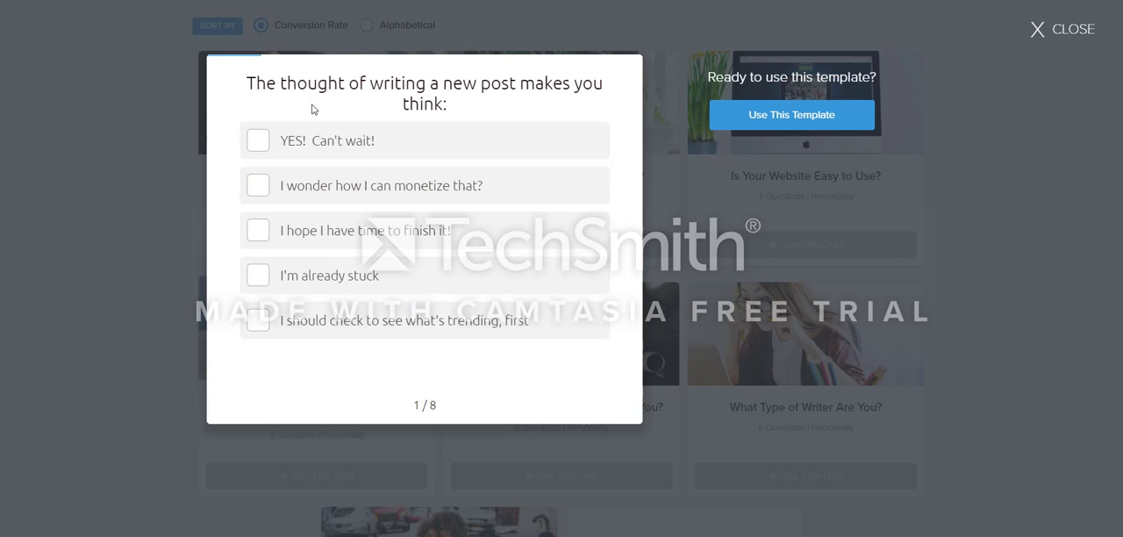
left_click(399, 232)
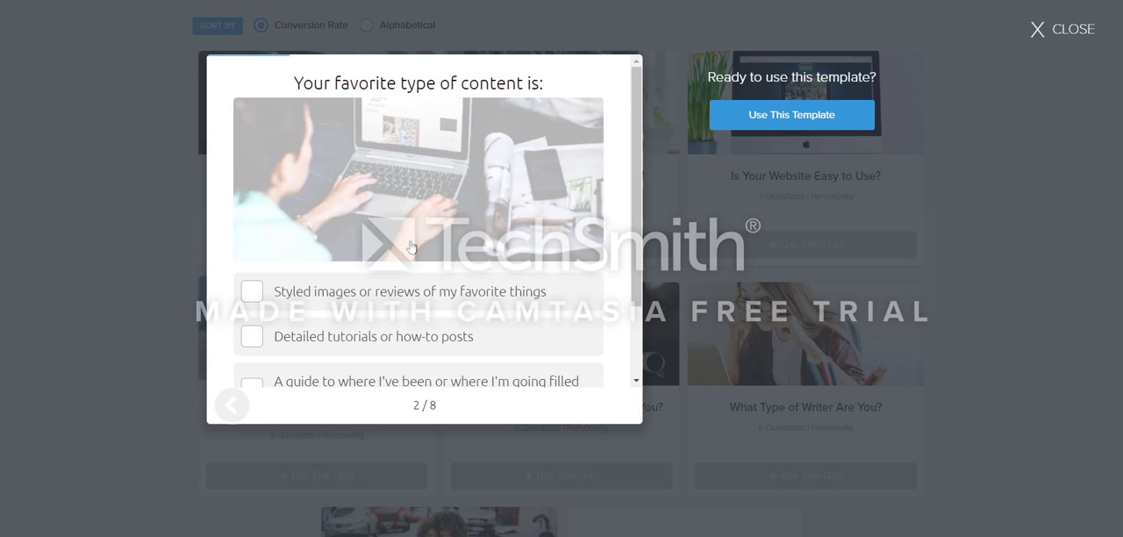
left_click(811, 118)
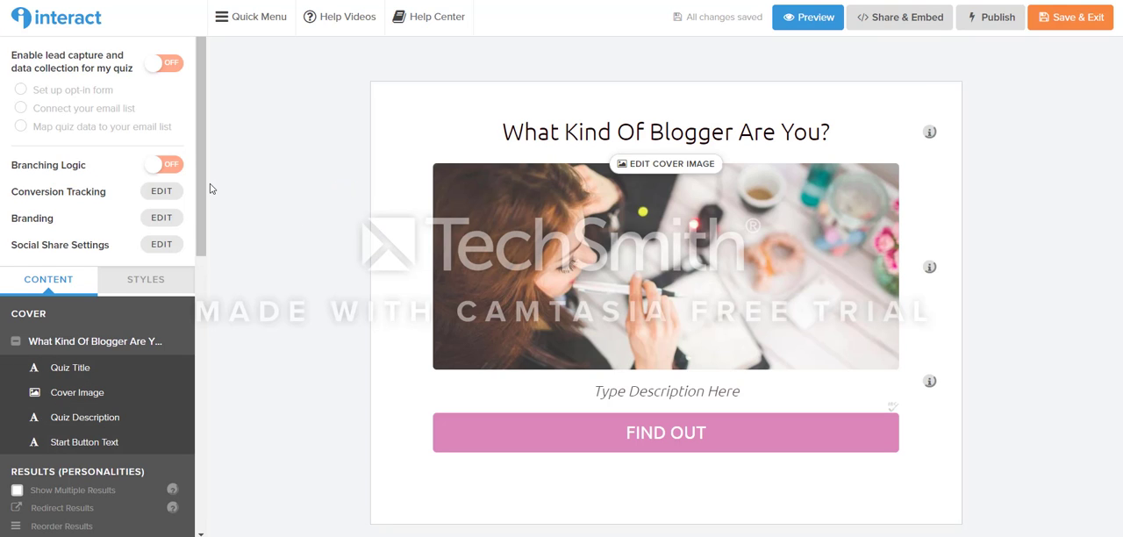
Step: Replace the cover's start button text with "TAKE QUIZ NOW"
scroll(219, 187, "down", 1)
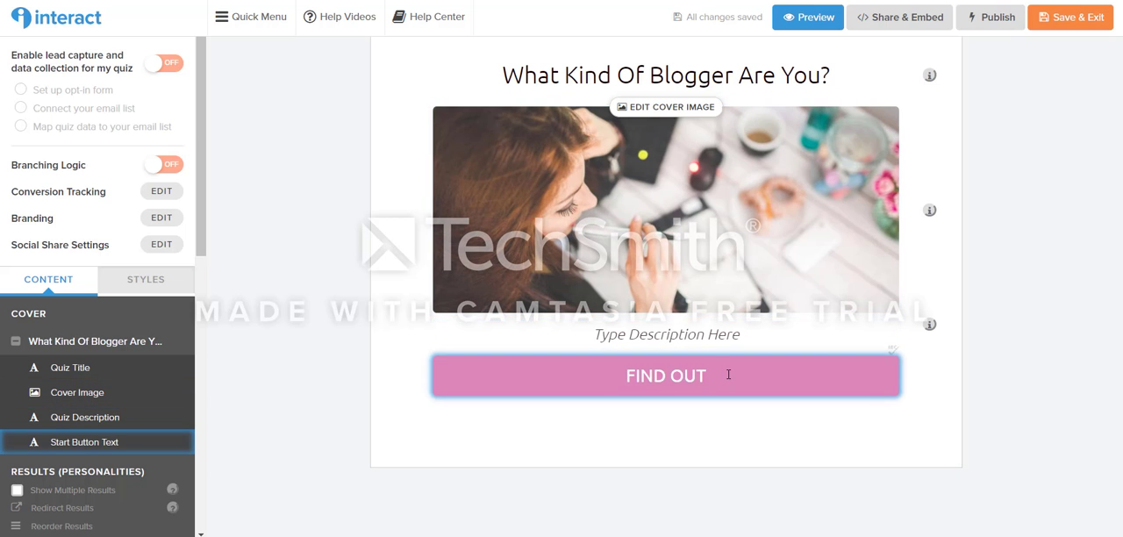
left_click_drag(728, 374, 606, 374)
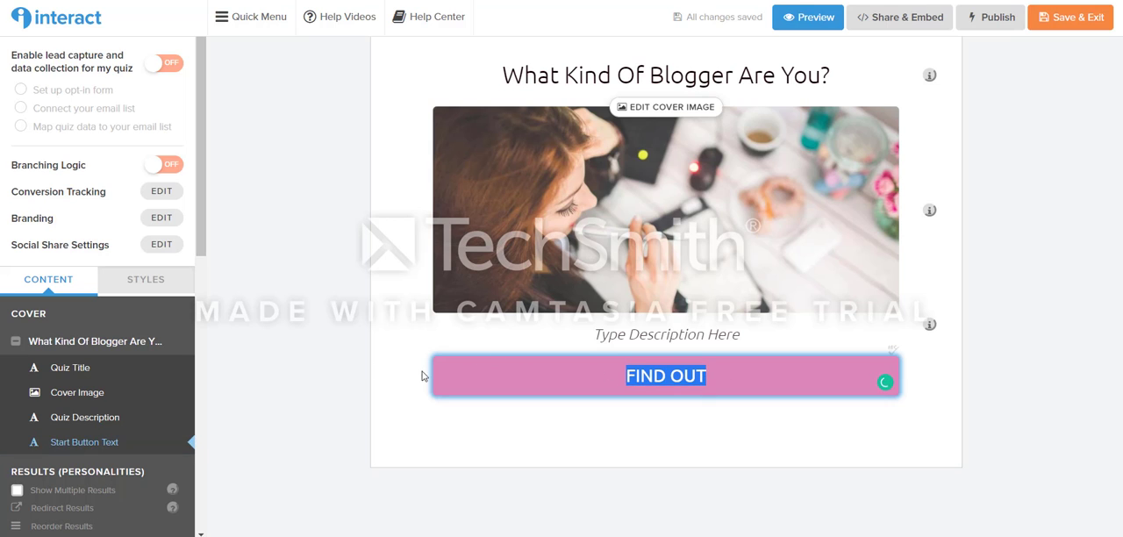
type("TA")
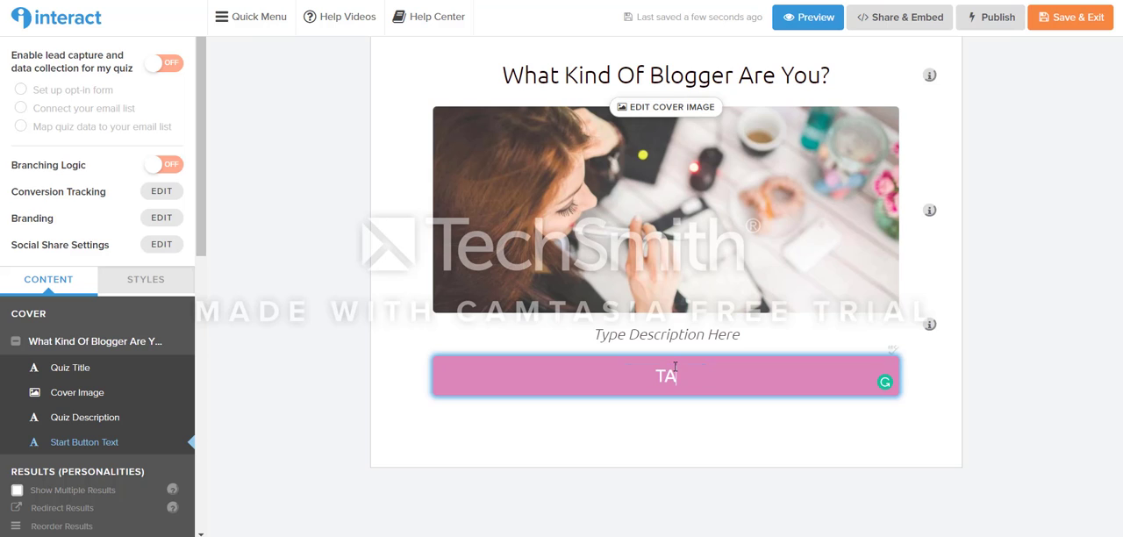
type("KE QUIZ NOW")
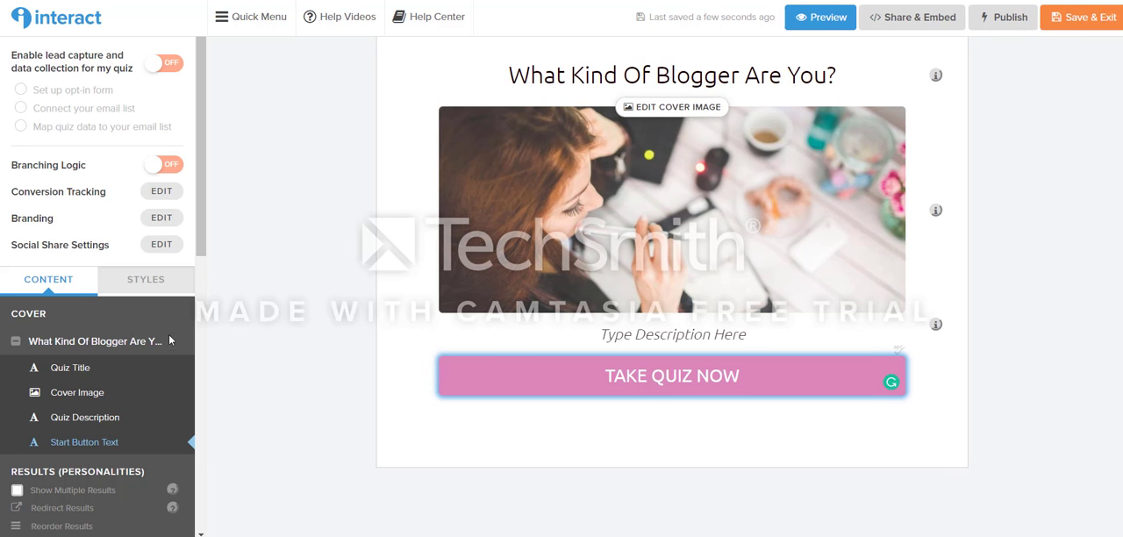
Step: Open the branding settings, dismiss the logo upload, and set the button color to the deeper pink #d7469f
left_click(164, 217)
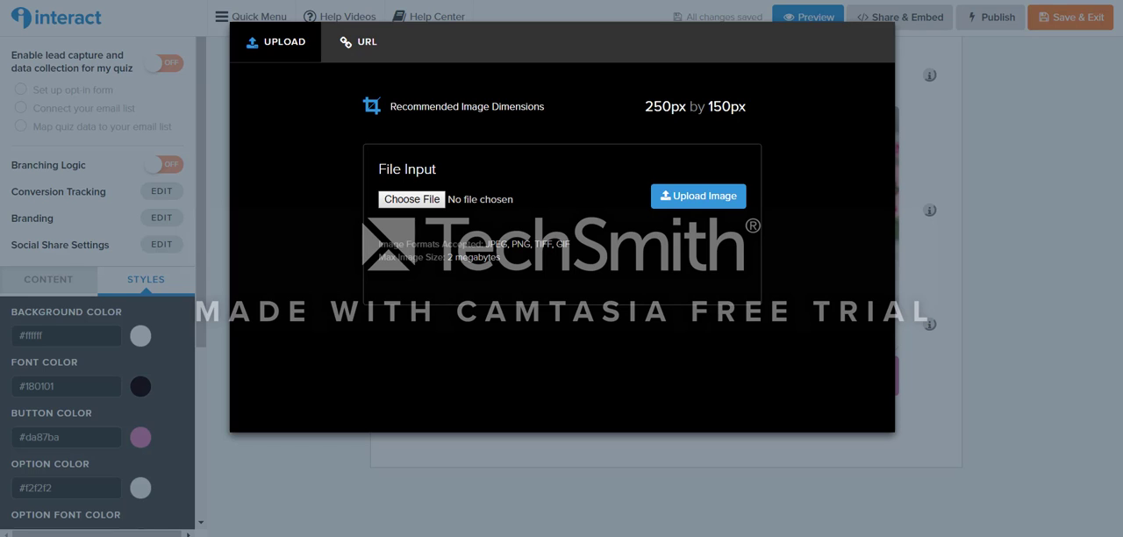
left_click(211, 270)
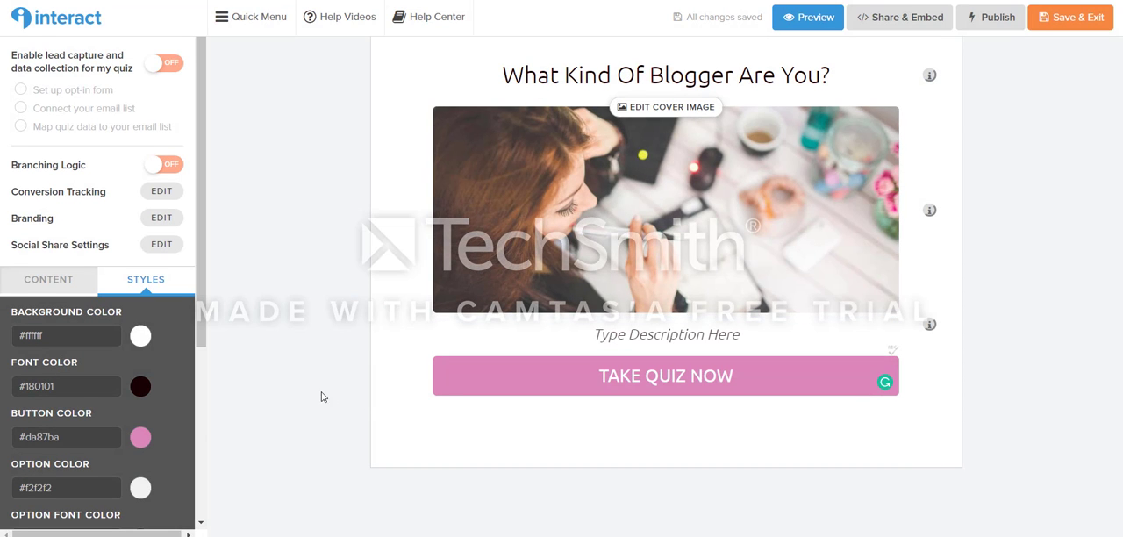
left_click(140, 438)
scroll(166, 360, "down", 3)
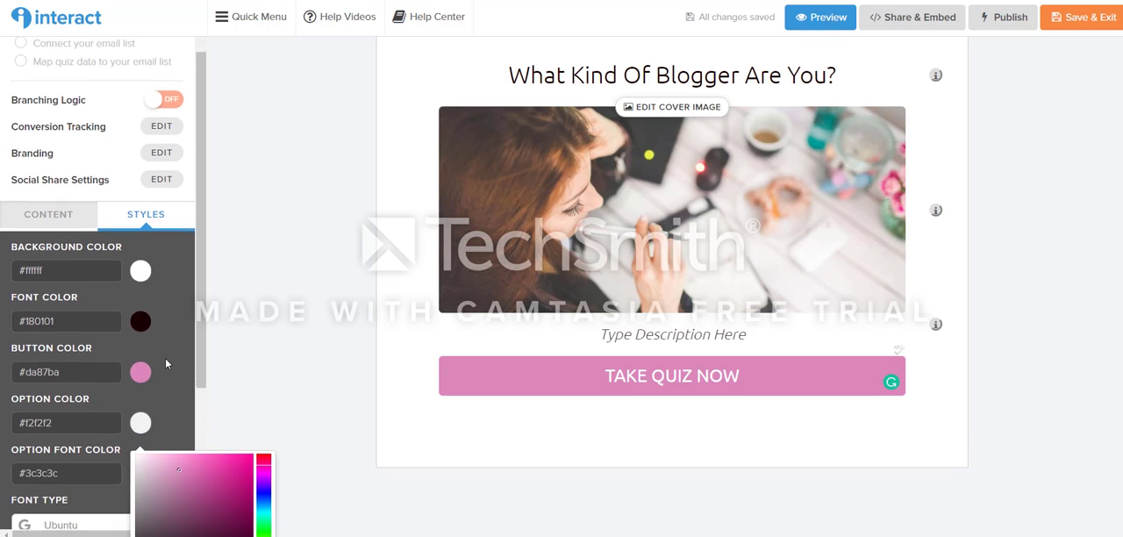
scroll(331, 381, "down", 1)
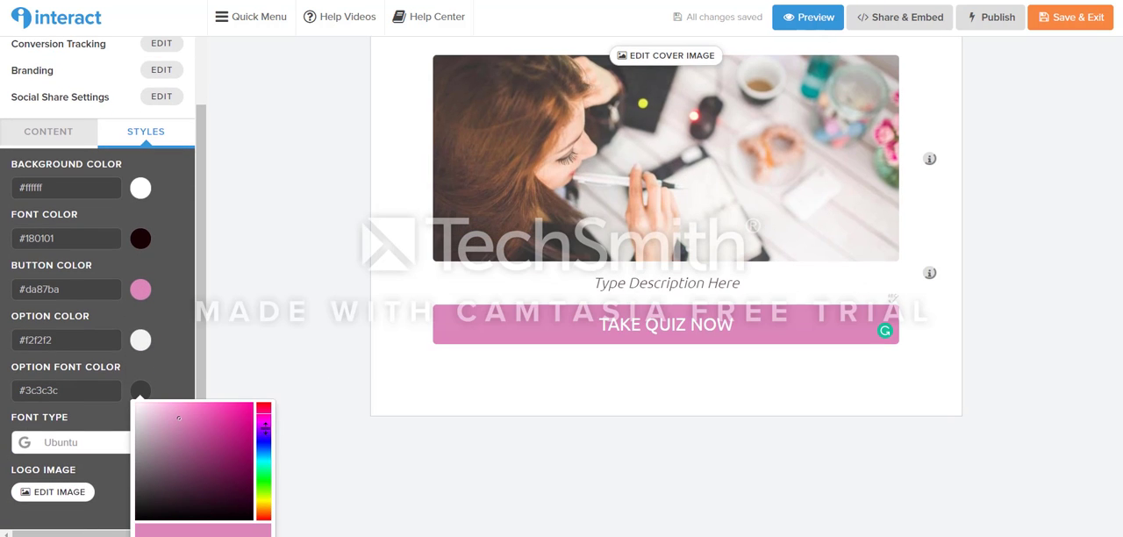
left_click_drag(179, 419, 214, 421)
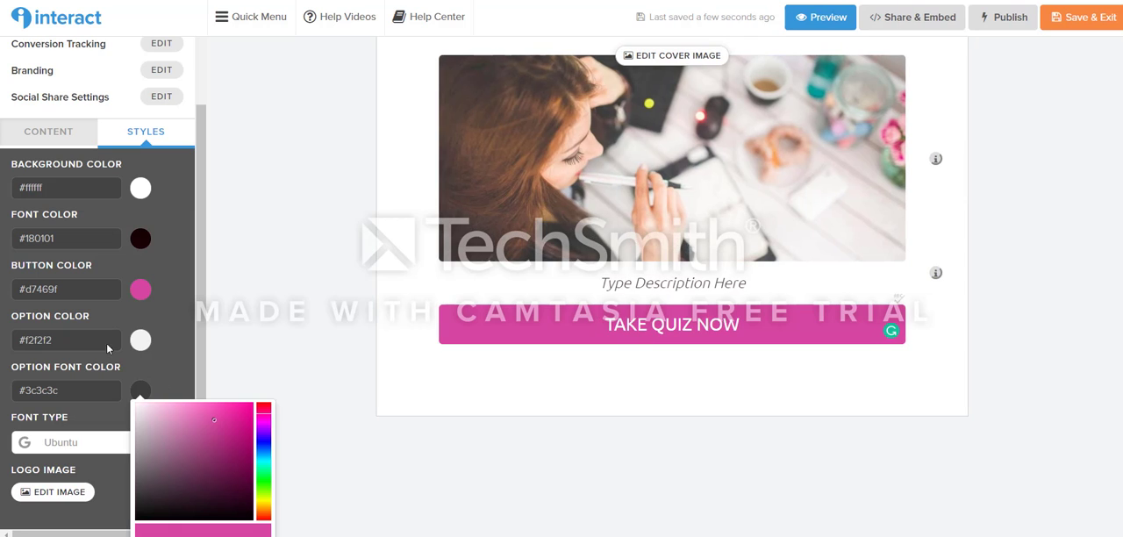
left_click(179, 296)
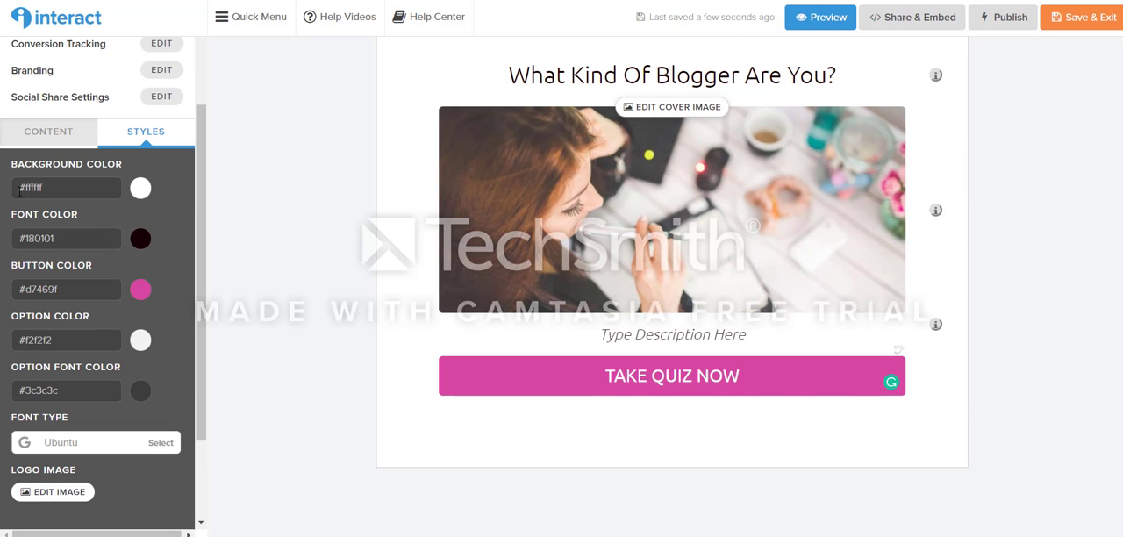
Step: View the Google Fonts available for the quiz's font type and close the list without choosing one
left_click(106, 443)
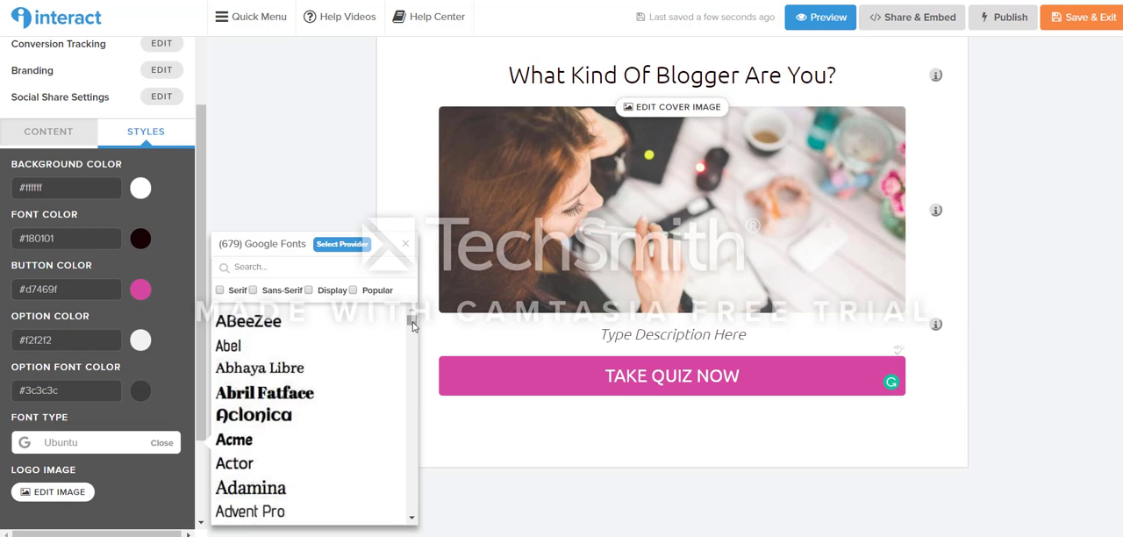
left_click_drag(412, 323, 433, 271)
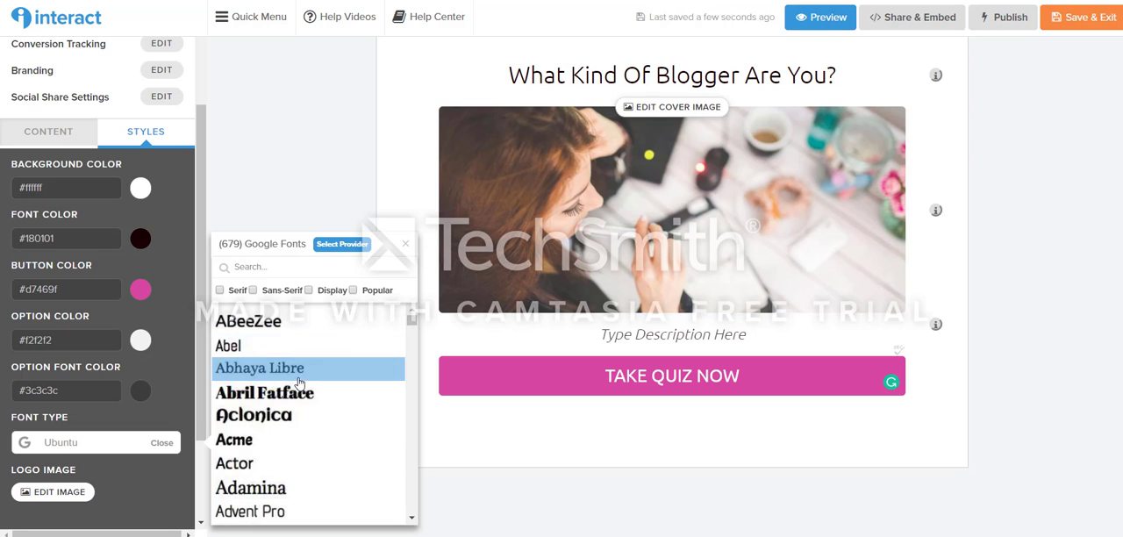
left_click(407, 245)
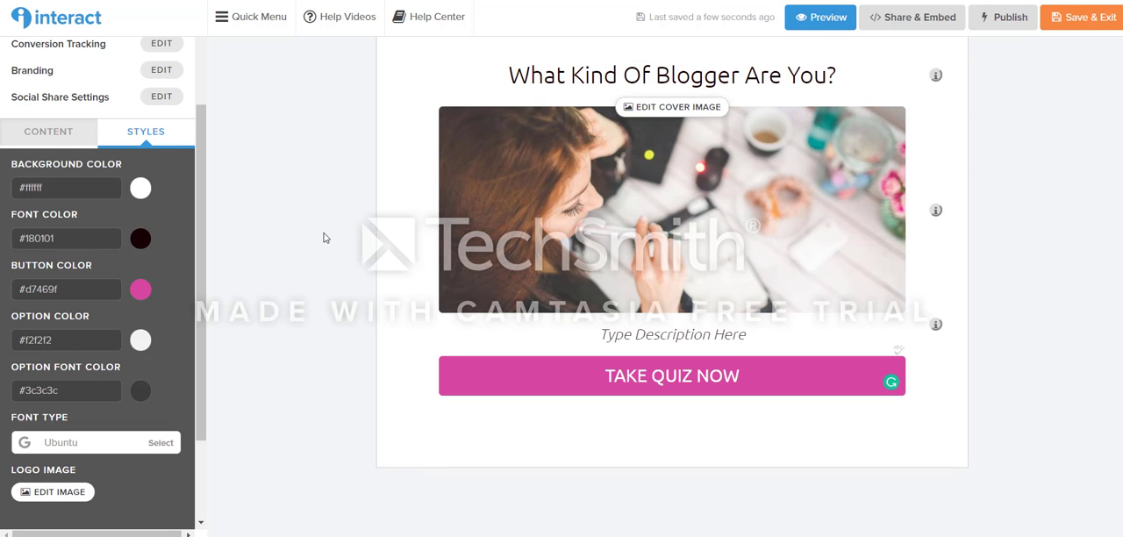
left_click(667, 342)
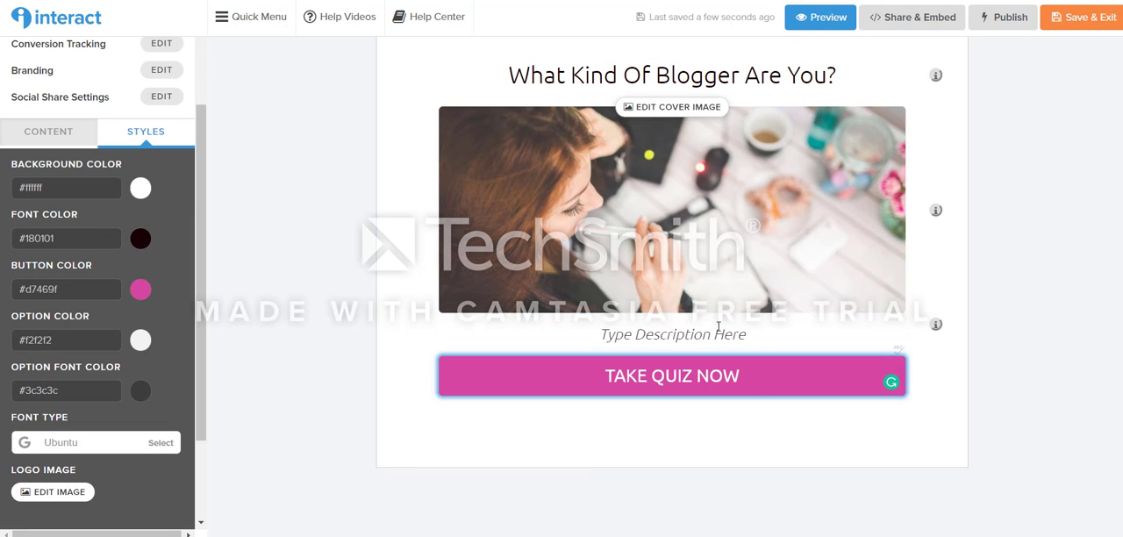
left_click(771, 343)
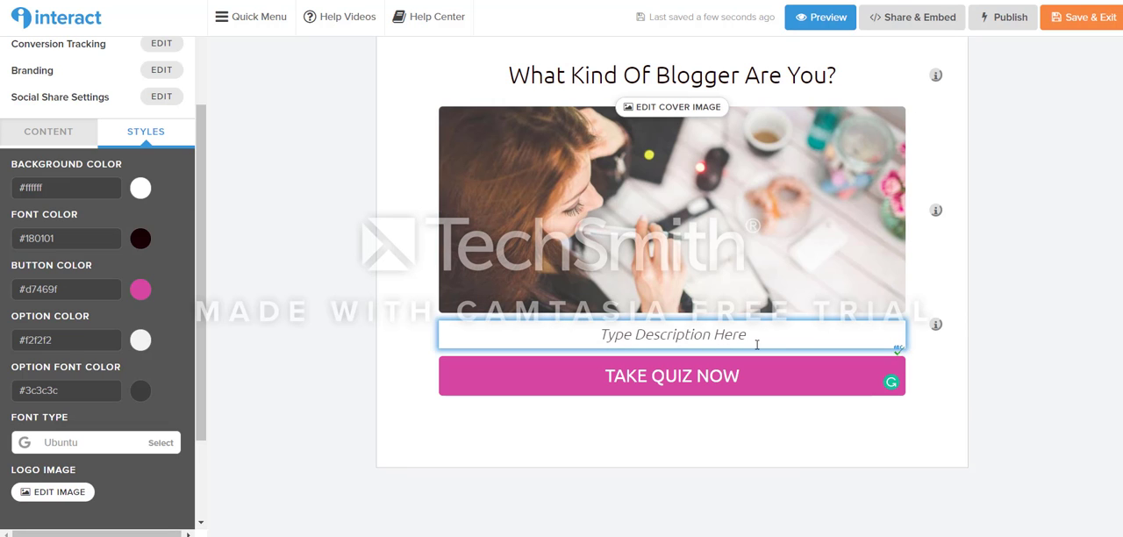
mouse_move(940, 328)
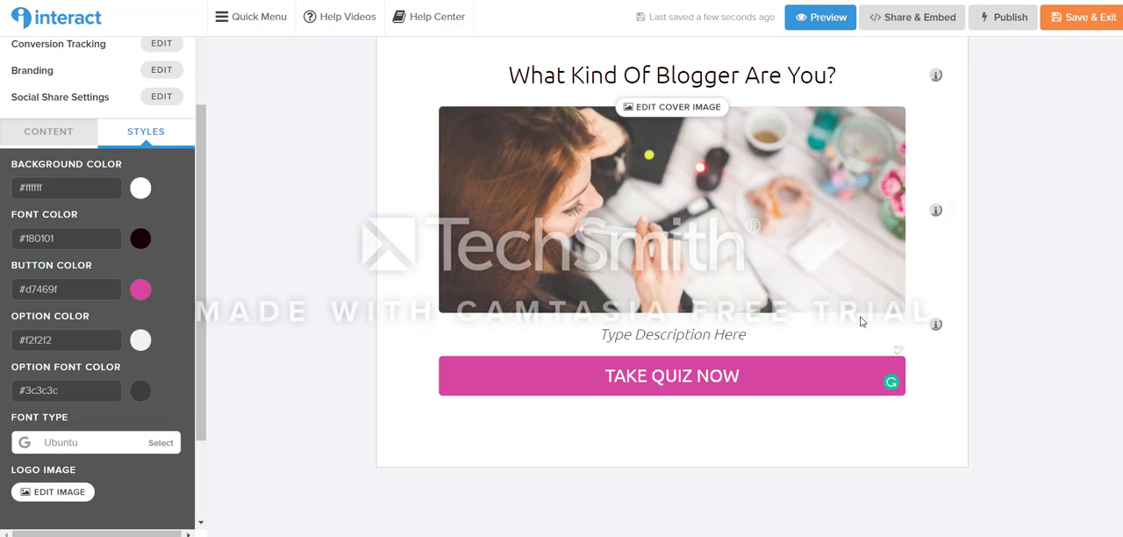
Step: Return to the quiz's content outline, look through its results and questions, and view The Lifestyle Blogger result page
left_click(653, 331)
left_click(241, 353)
left_click(49, 139)
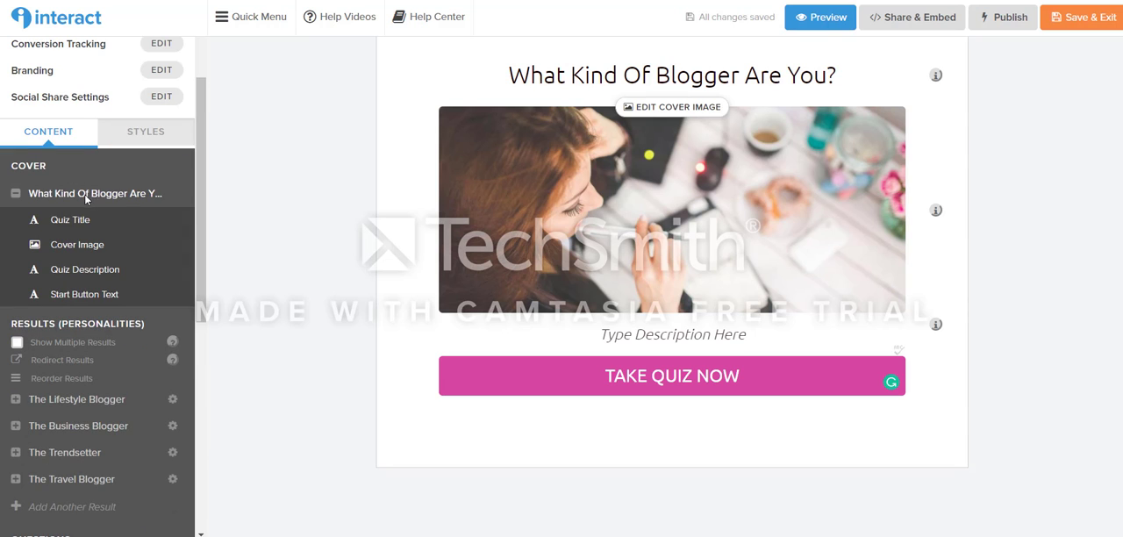
scroll(121, 197, "down", 2)
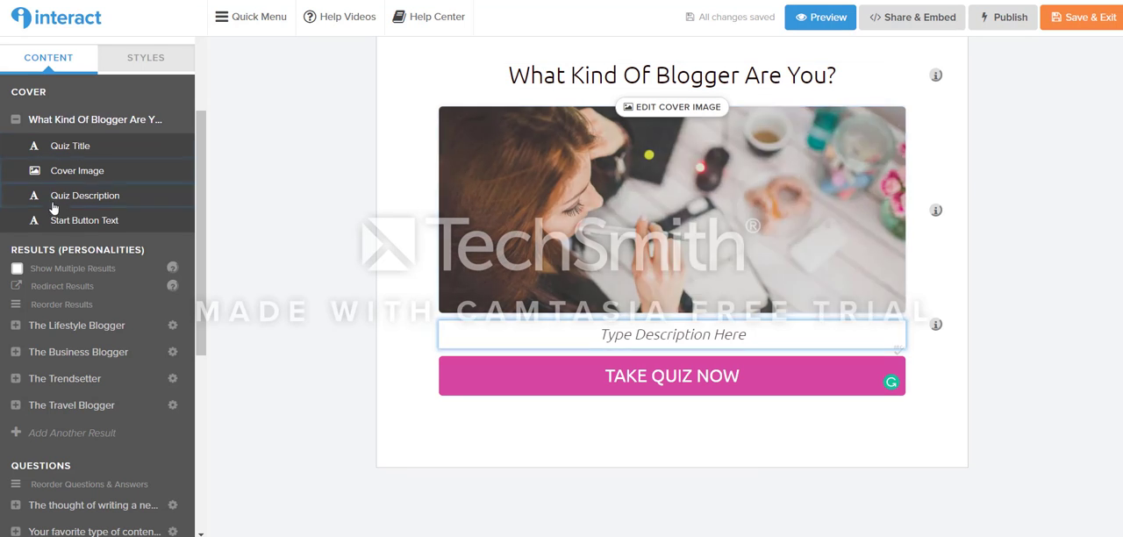
scroll(66, 316, "down", 2)
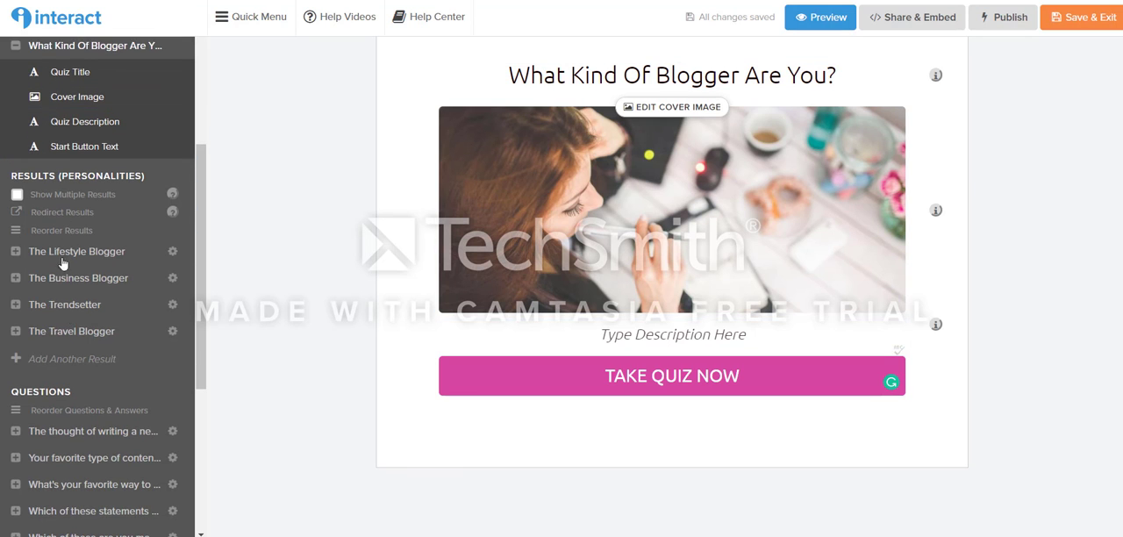
scroll(69, 307, "down", 6)
scroll(66, 294, "up", 4)
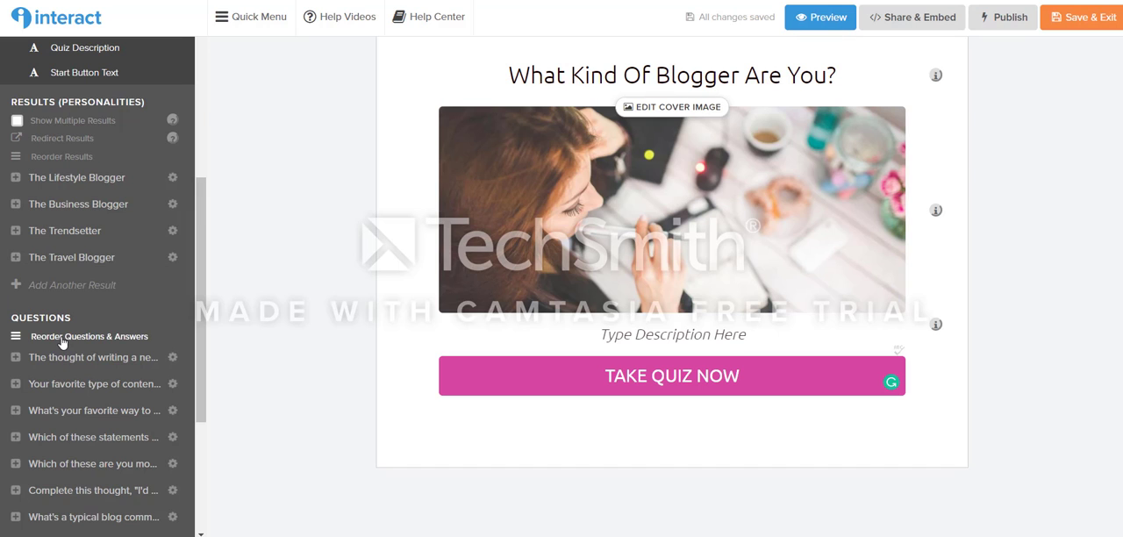
left_click(65, 181)
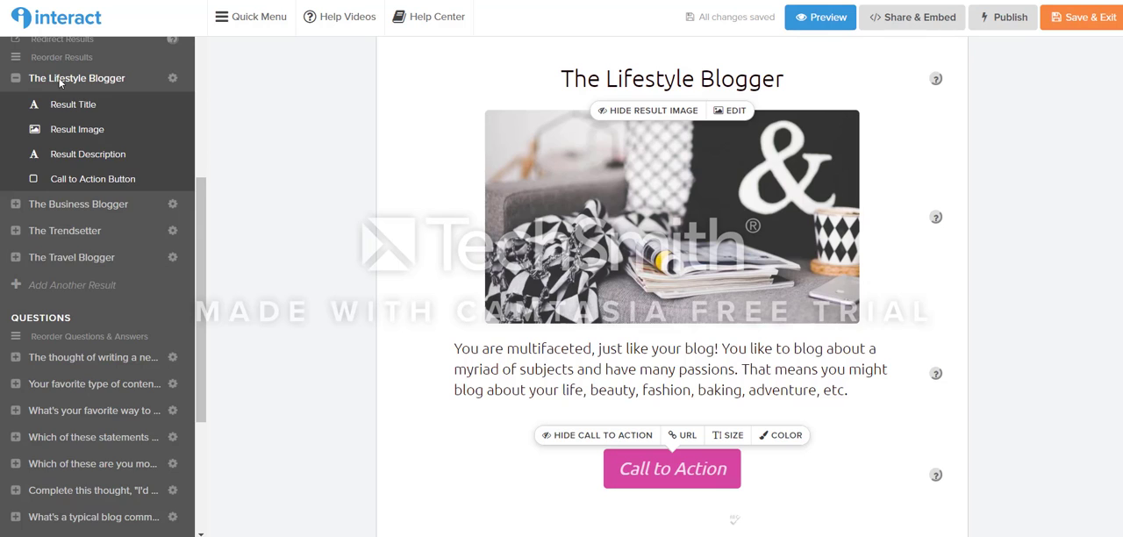
left_click(59, 82)
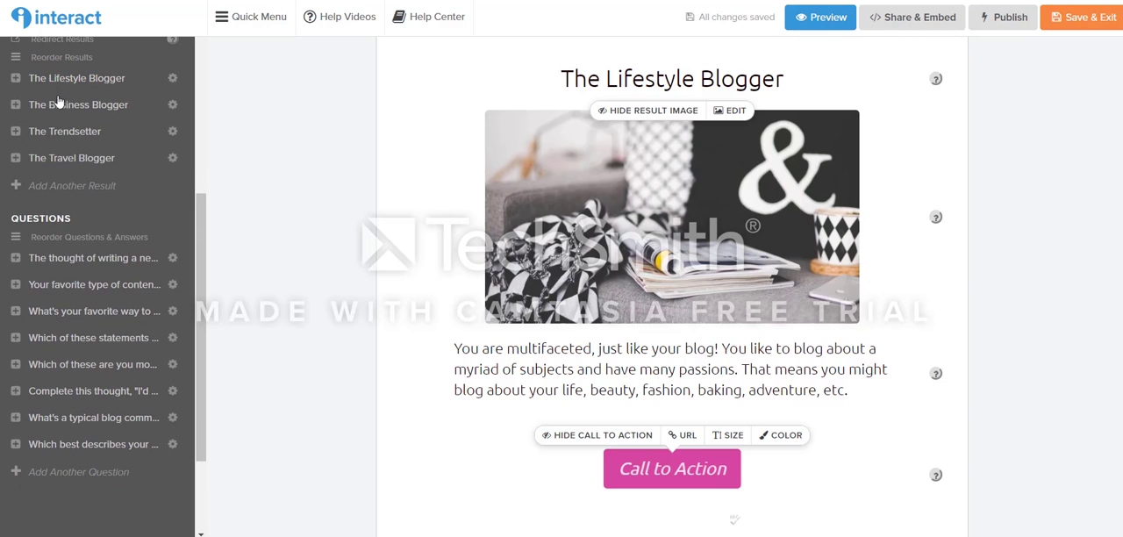
Step: Open the first question, "The thought of writing a new post makes you think:", and try out showing and hiding its question image
left_click(60, 260)
left_click(97, 284)
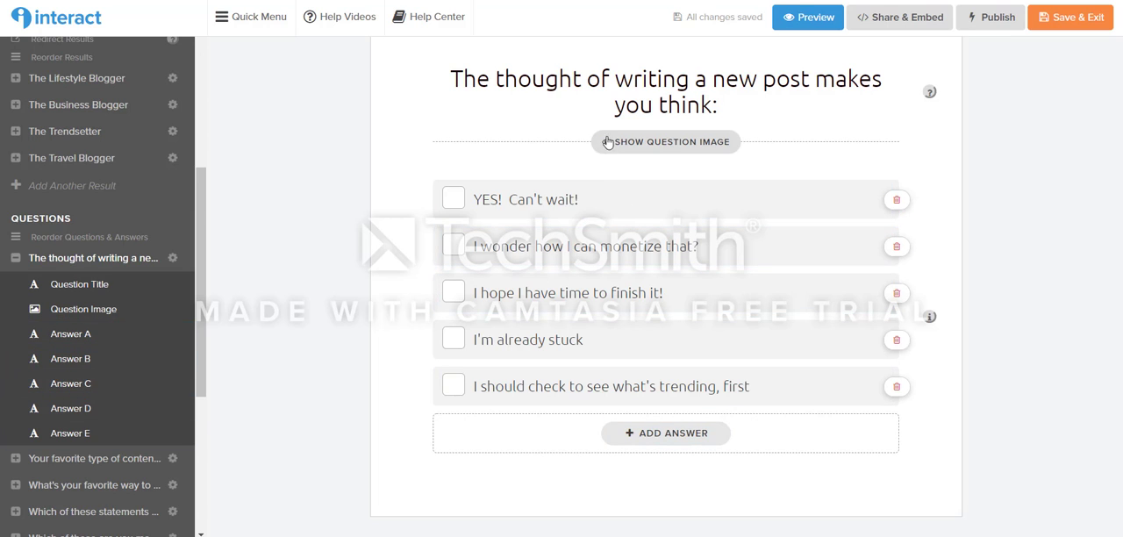
left_click(697, 144)
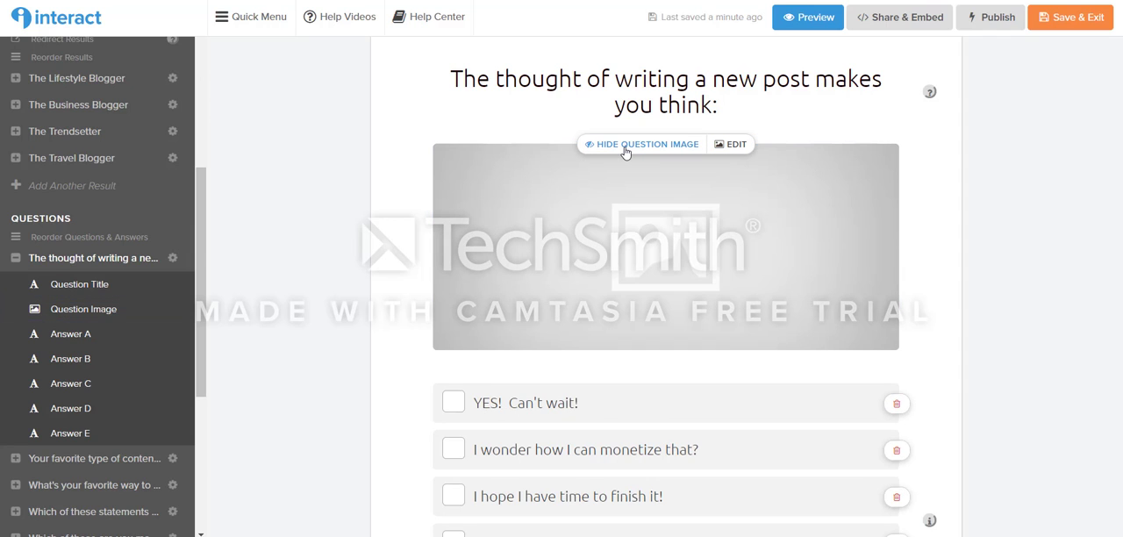
left_click(624, 145)
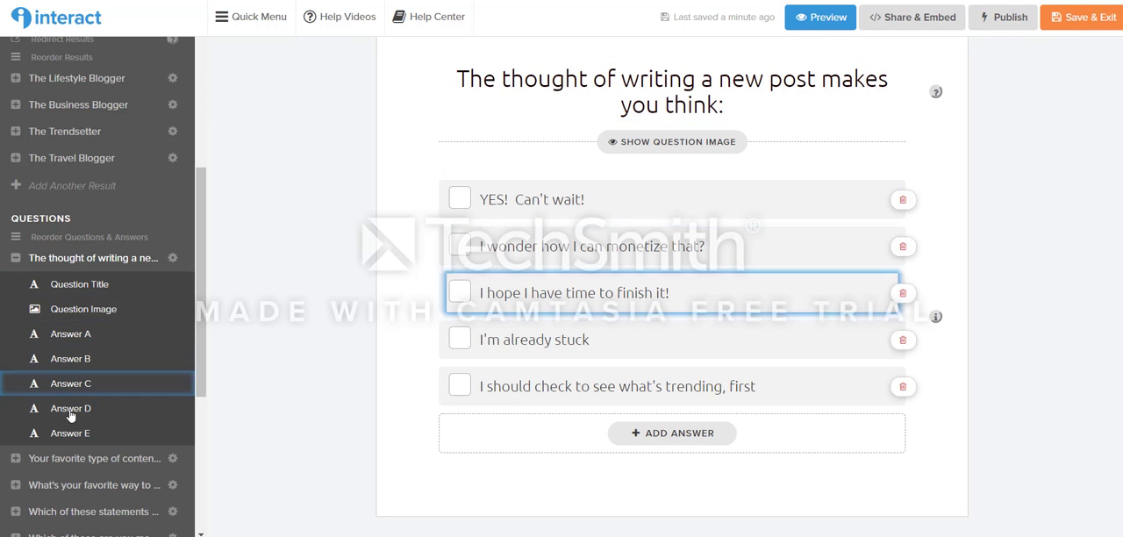
Step: Try the image answer type on the first question, look over the image answers, and switch back to text answers
left_click(626, 198)
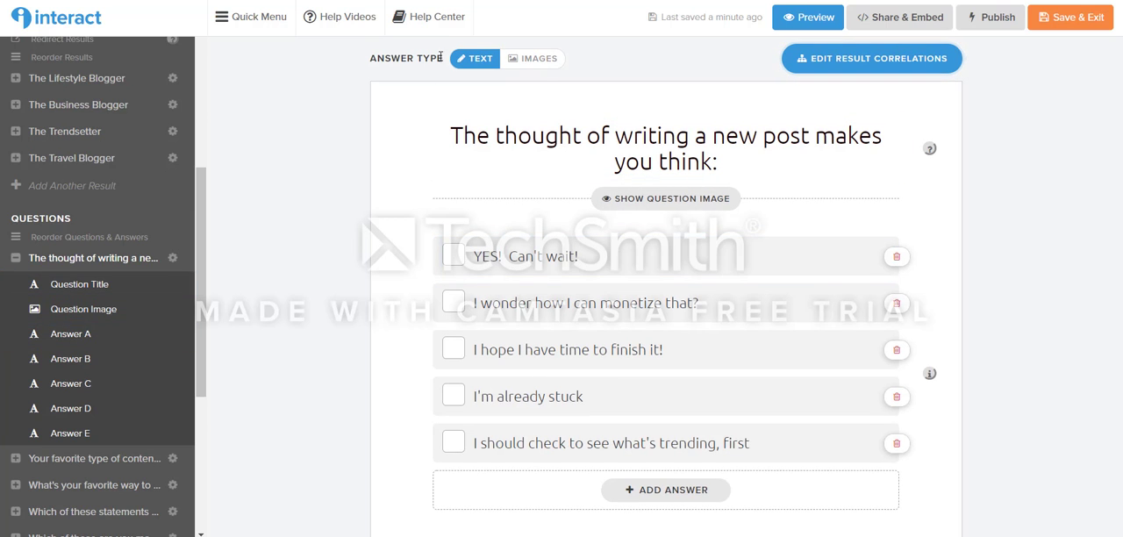
left_click(537, 58)
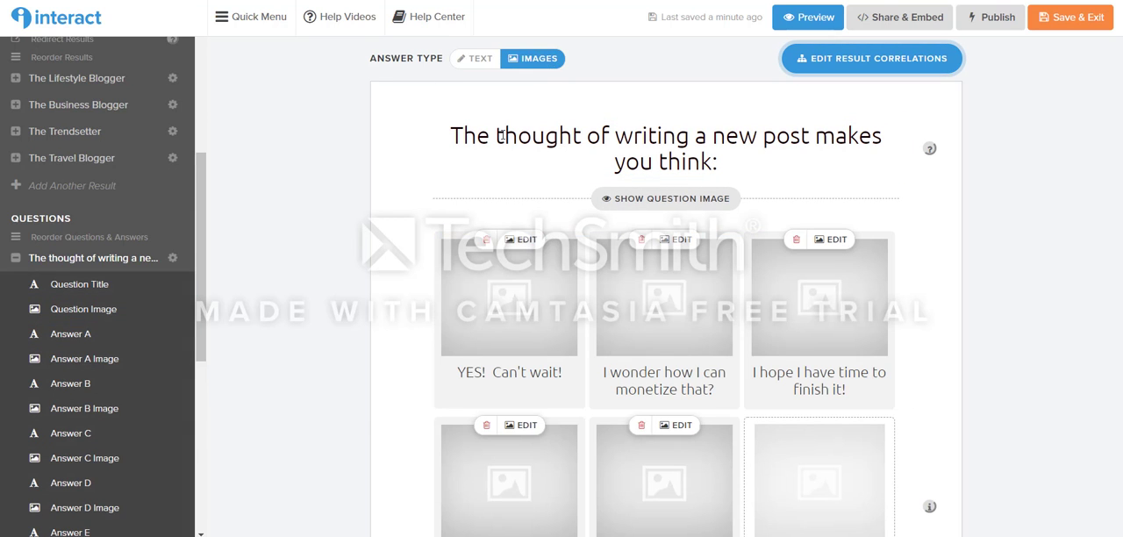
scroll(743, 326, "down", 2)
scroll(743, 326, "down", 1)
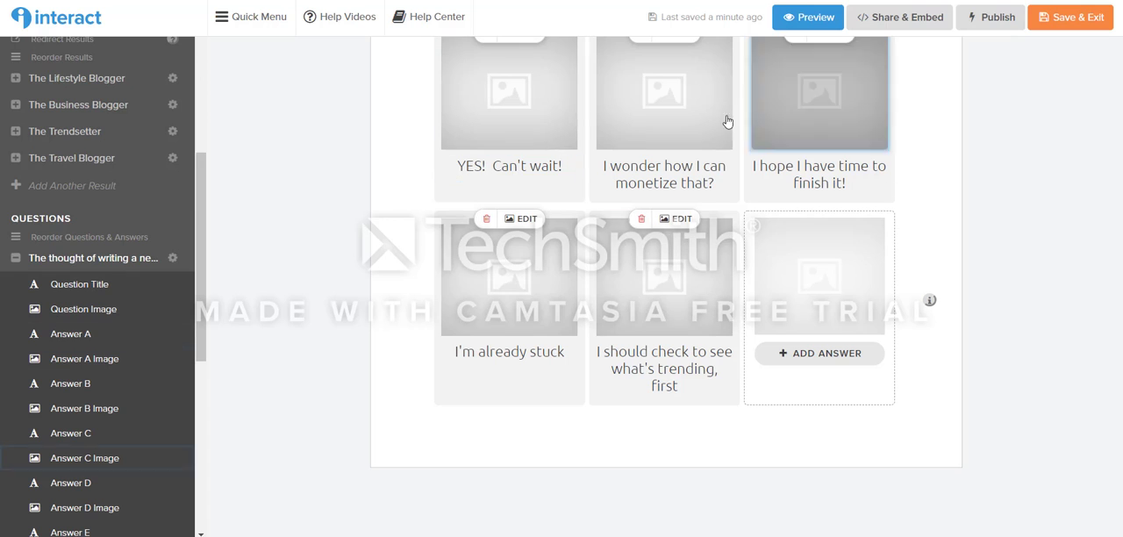
scroll(643, 287, "up", 4)
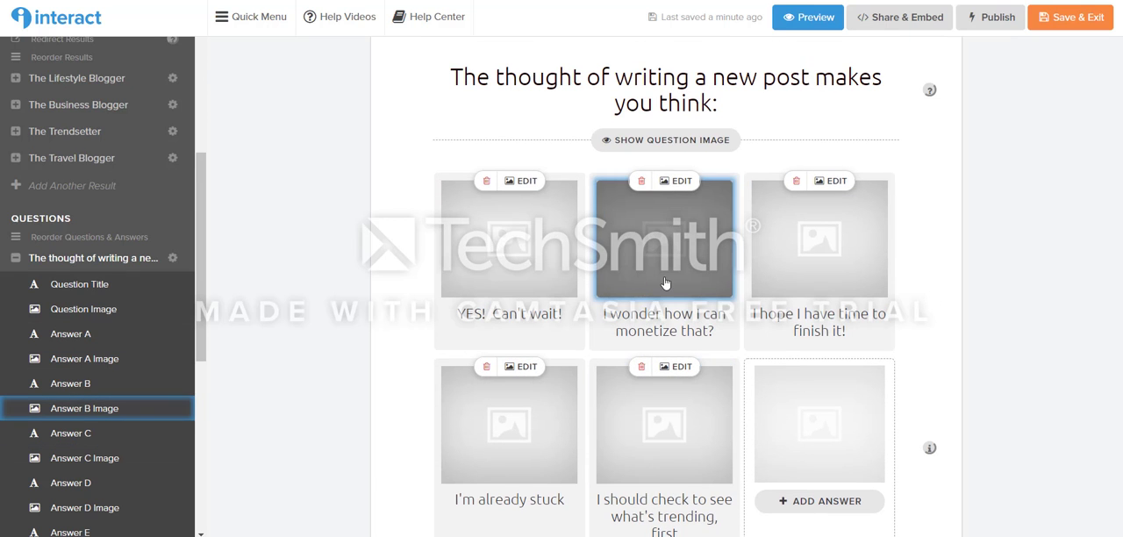
scroll(459, 279, "up", 1)
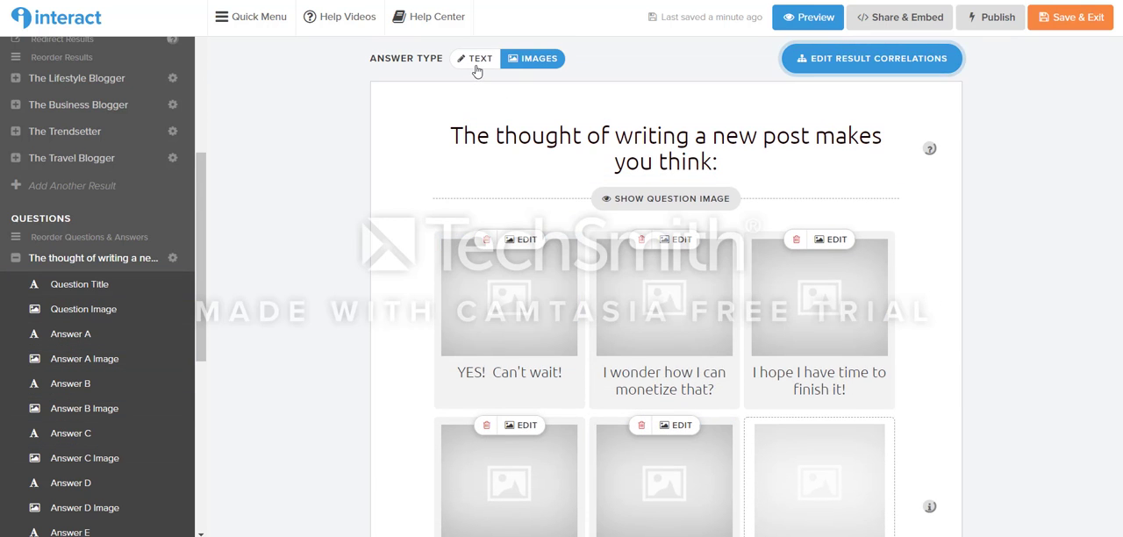
left_click(475, 58)
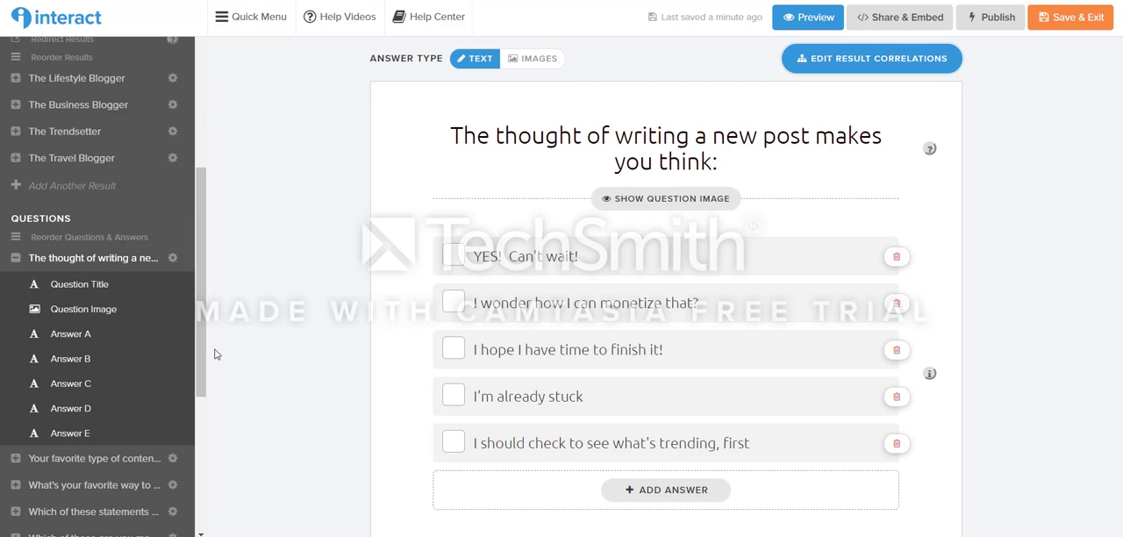
Step: Correlate "I hope I have time to finish it!" with The Business Blogger and the "what's trending" answer with The Lifestyle Blogger, and save
left_click(812, 63)
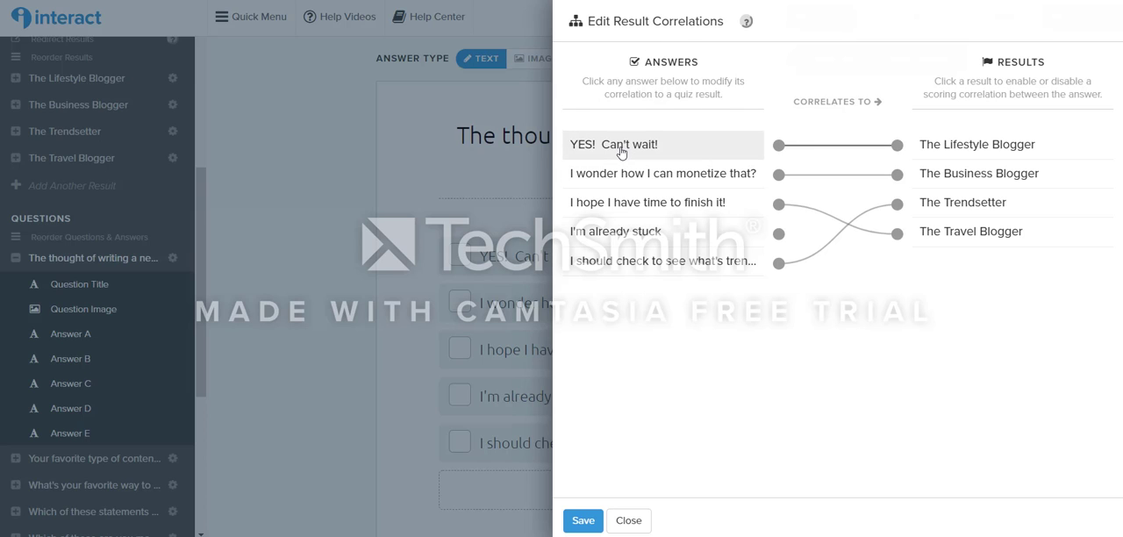
left_click(620, 151)
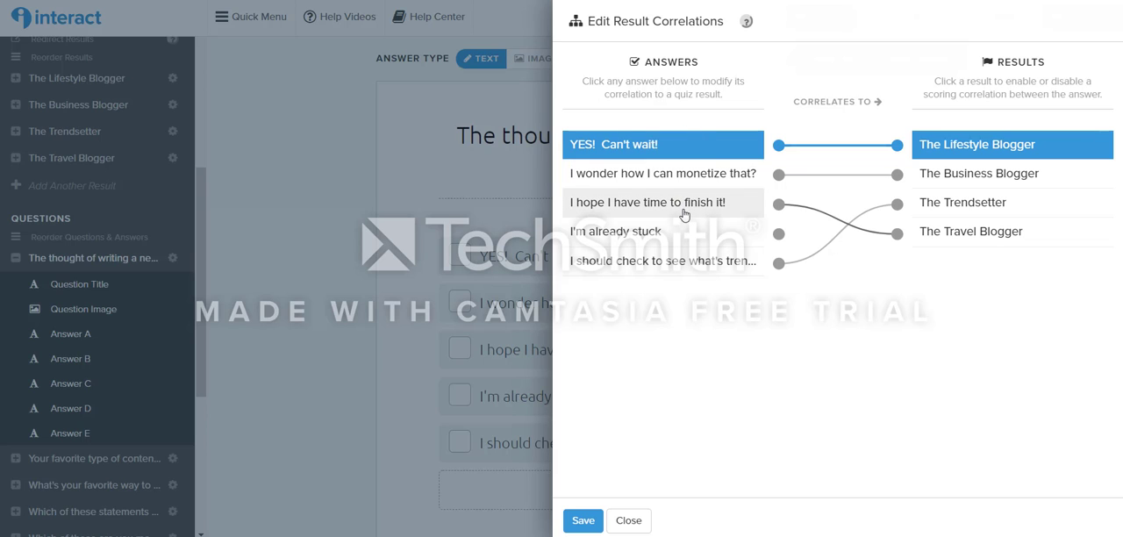
left_click(684, 213)
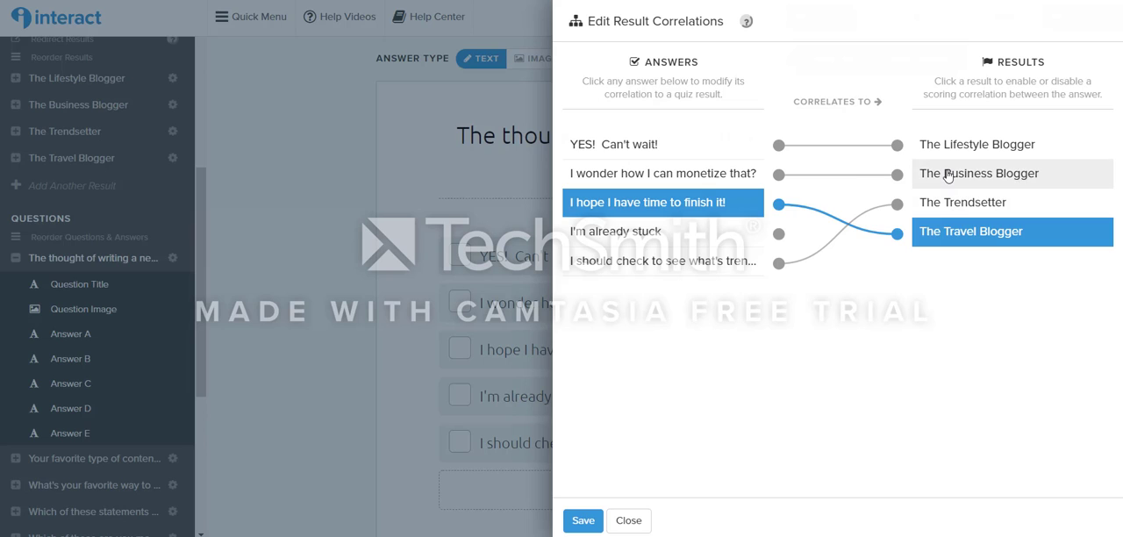
left_click(947, 175)
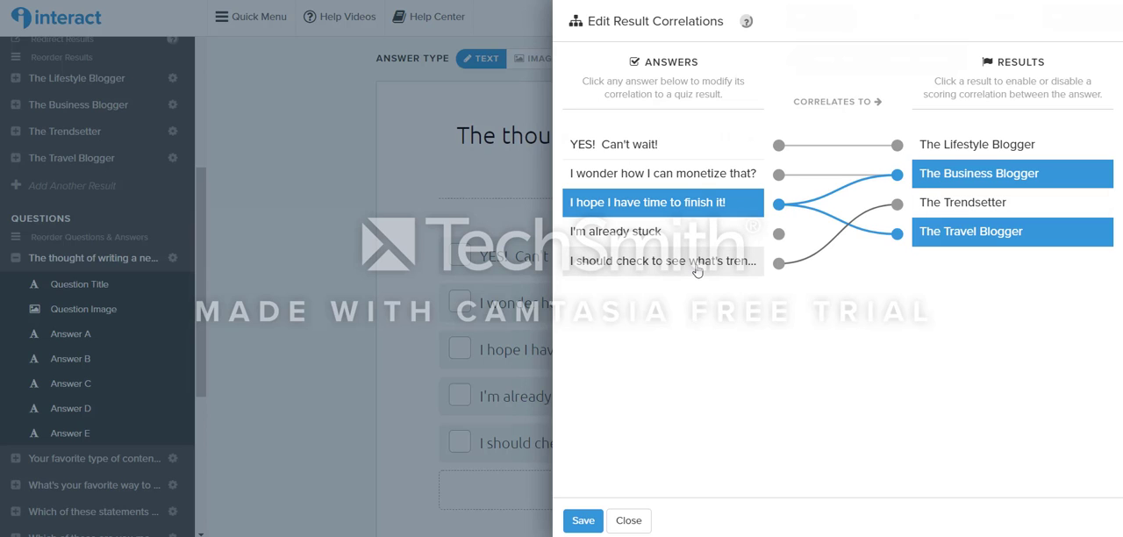
left_click(697, 271)
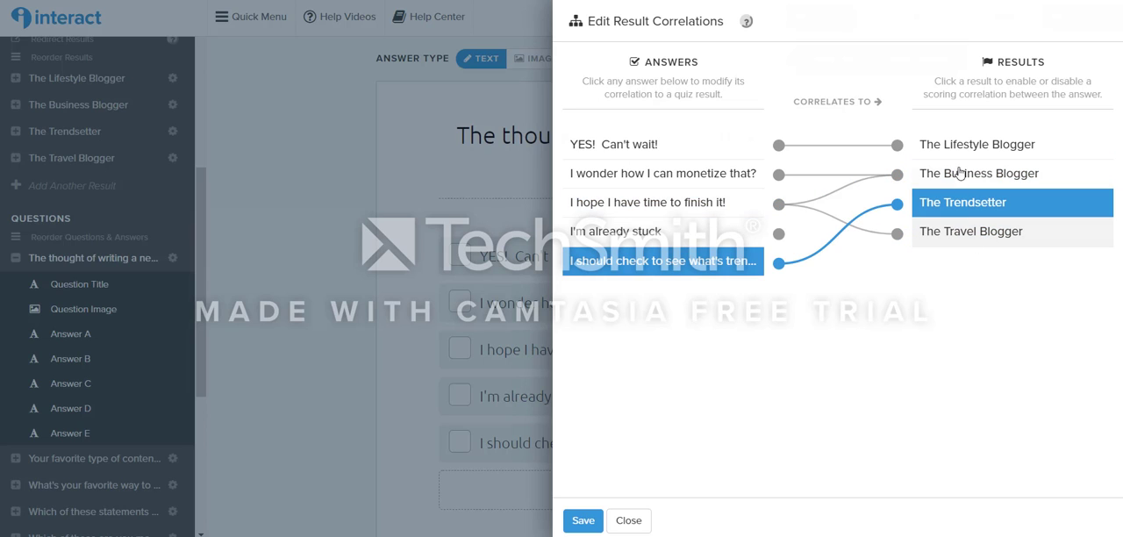
left_click(961, 145)
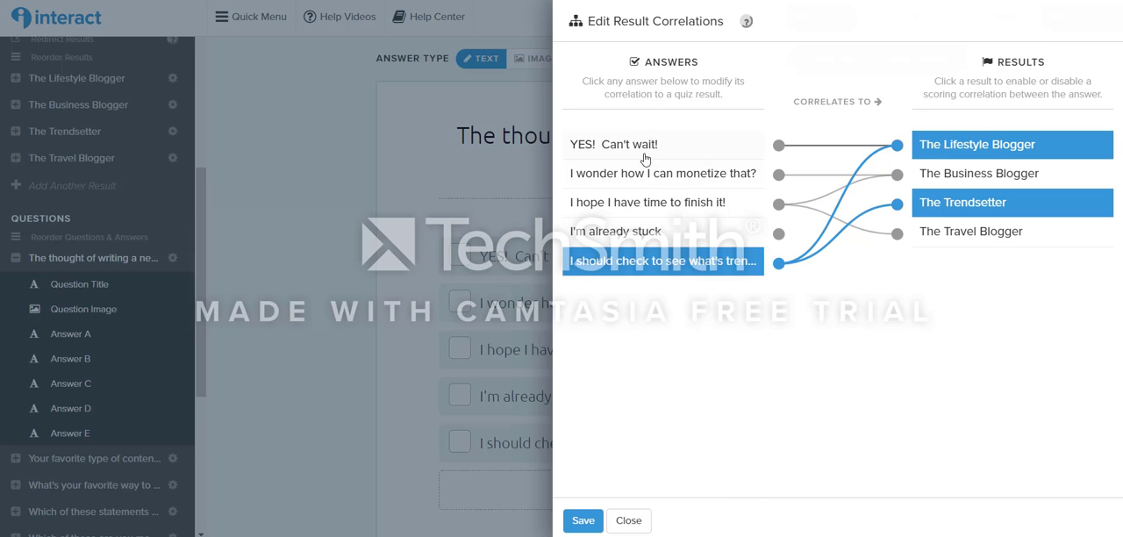
left_click(582, 520)
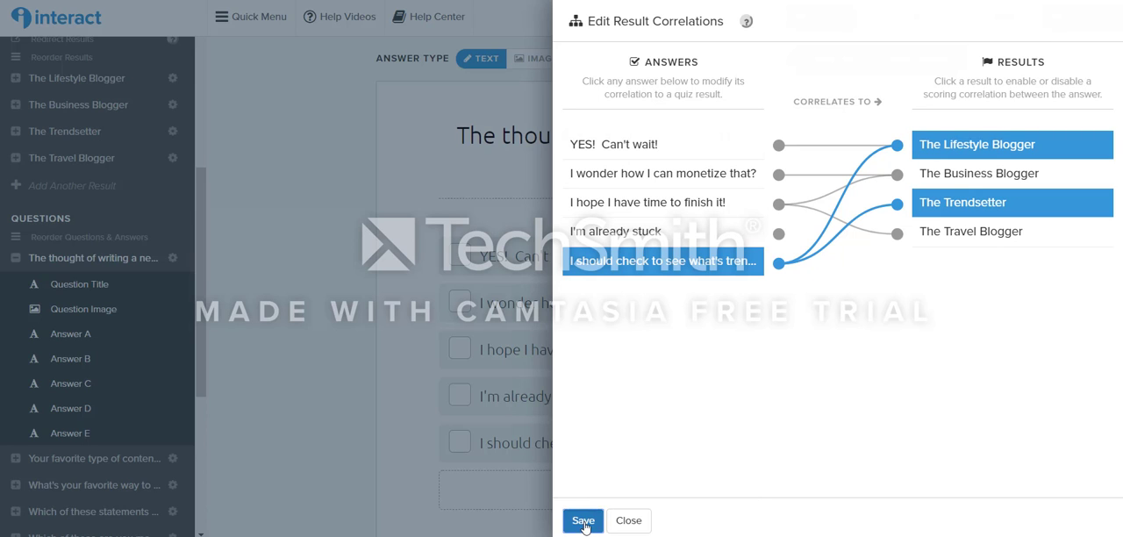
Step: Try out reordering The Lifestyle Blogger among the quiz results, view the first question's answers, and save the ordering
left_click(88, 289)
left_click(77, 259)
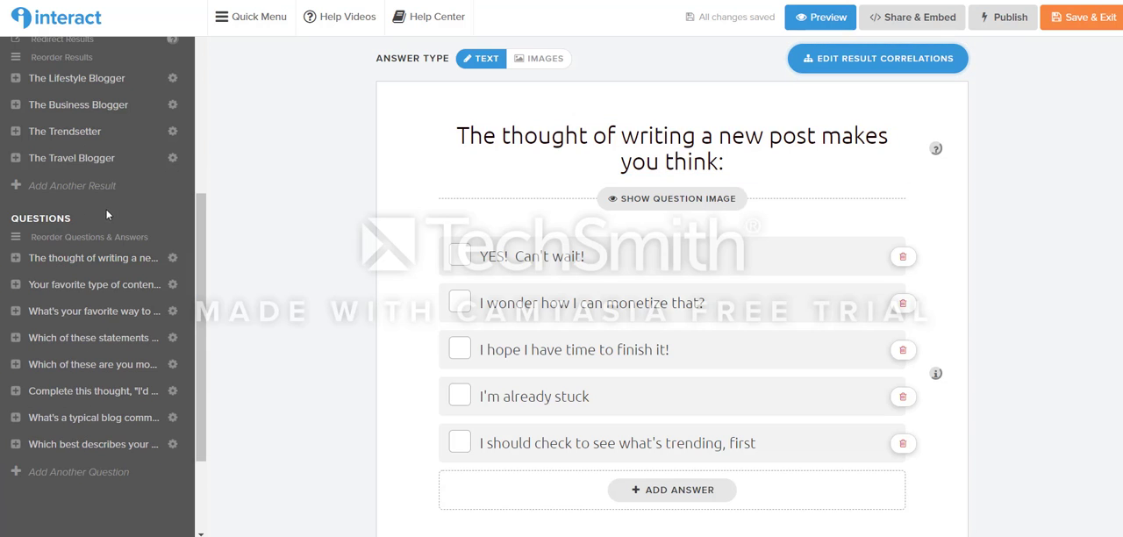
scroll(58, 88, "up", 3)
scroll(88, 289, "down", 3)
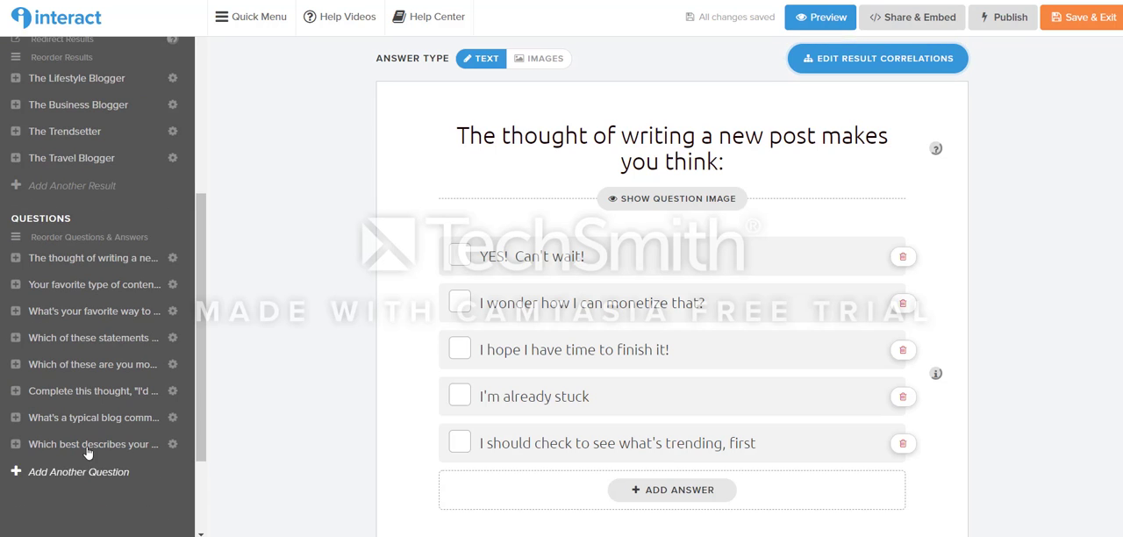
left_click(40, 236)
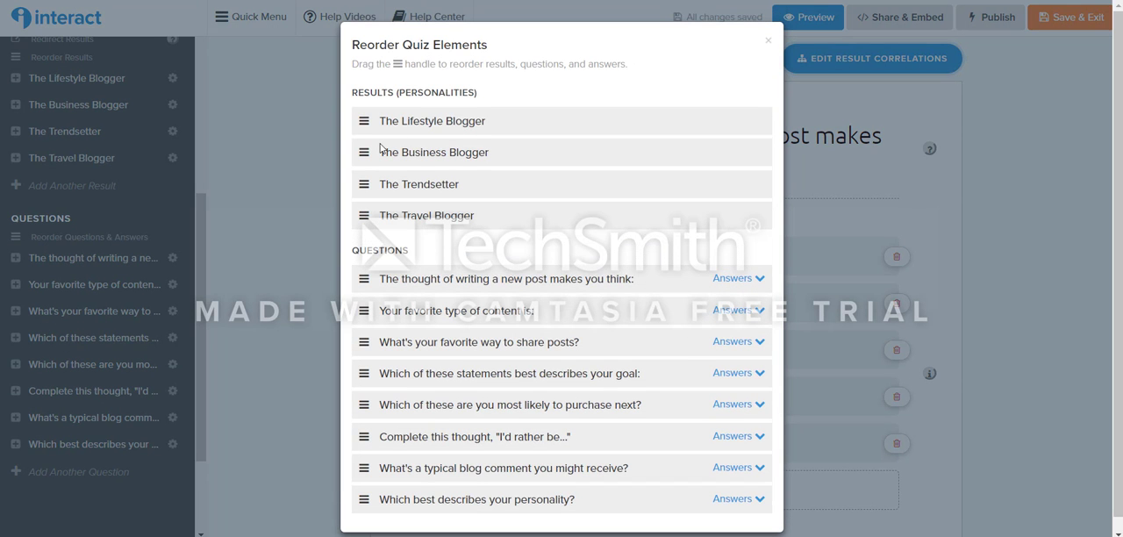
mouse_move(363, 121)
left_mouse_down()
mouse_move(367, 200)
mouse_move(365, 120)
left_mouse_up()
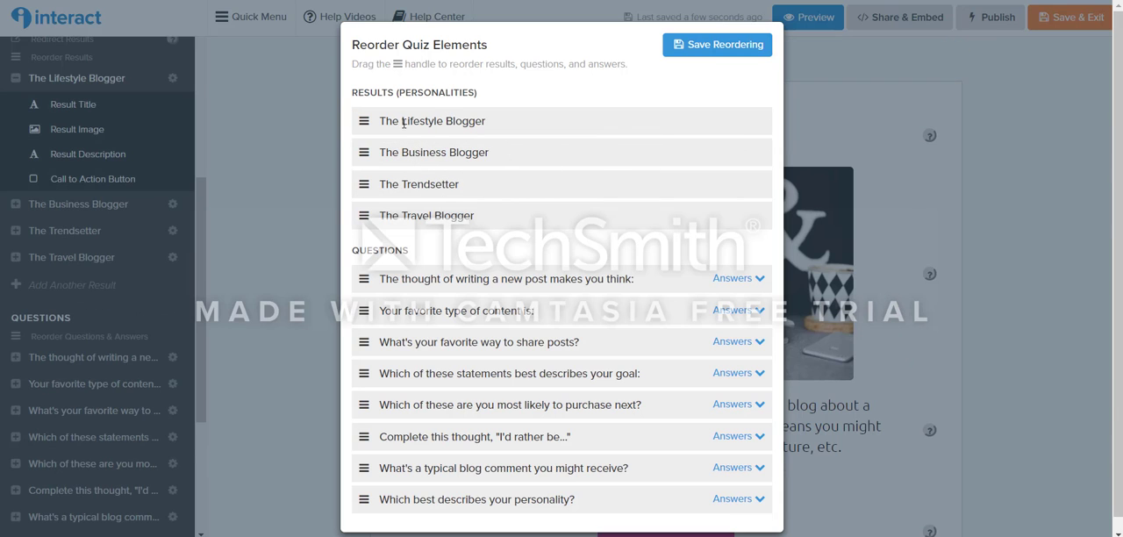
scroll(737, 264, "down", 1)
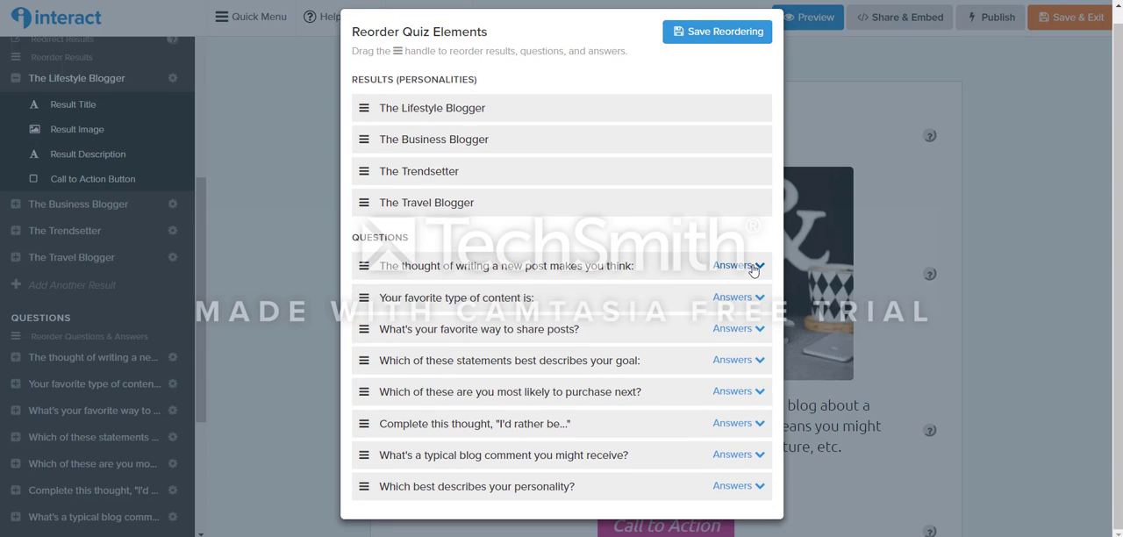
left_click(753, 265)
left_click(752, 265)
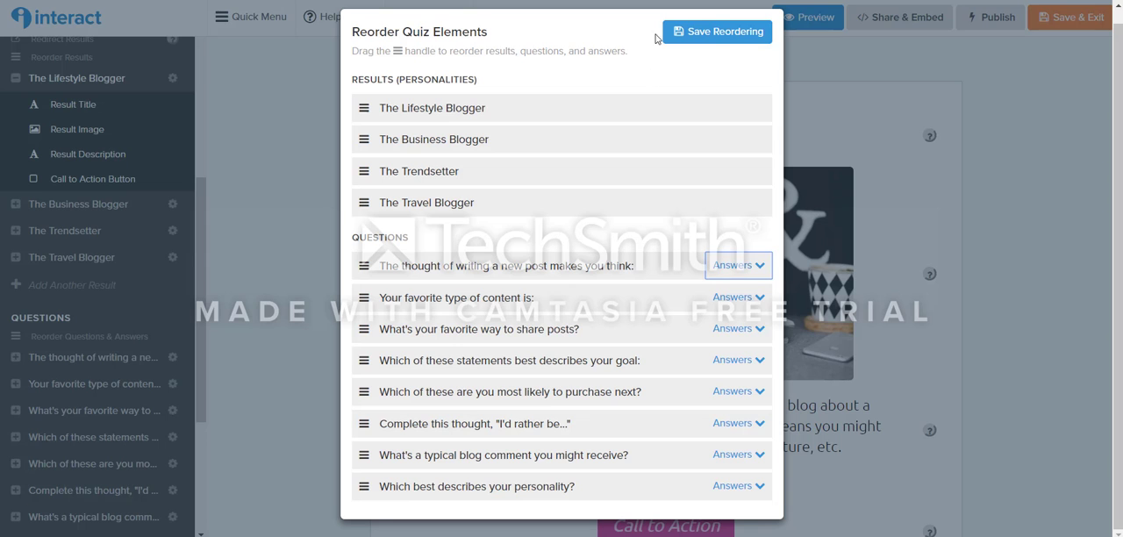
left_click(708, 41)
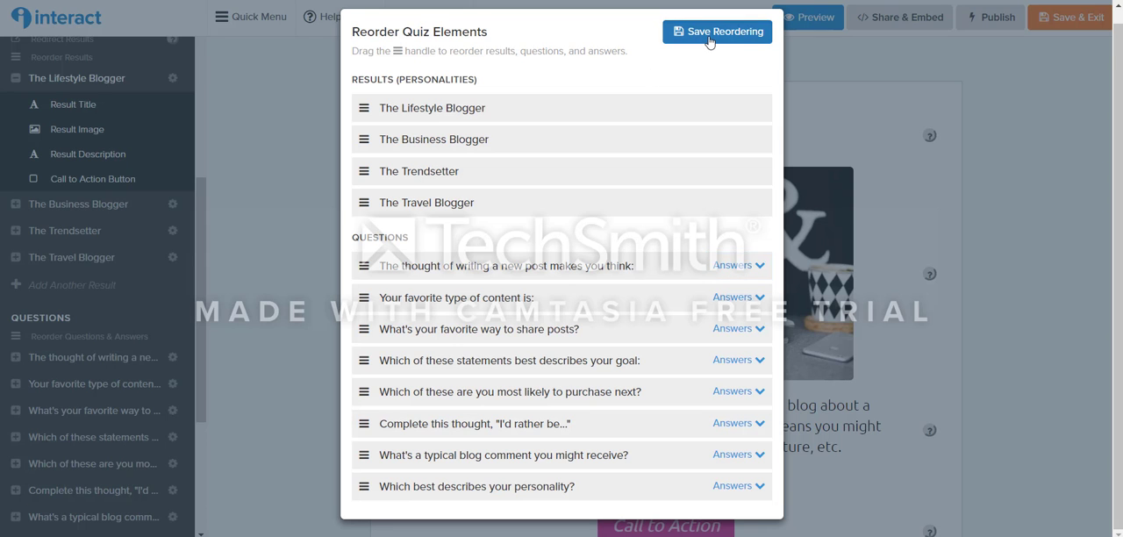
Step: Check the removal option for The Lifestyle Blogger result without using it, and read the help on redirecting results
scroll(132, 176, "up", 3)
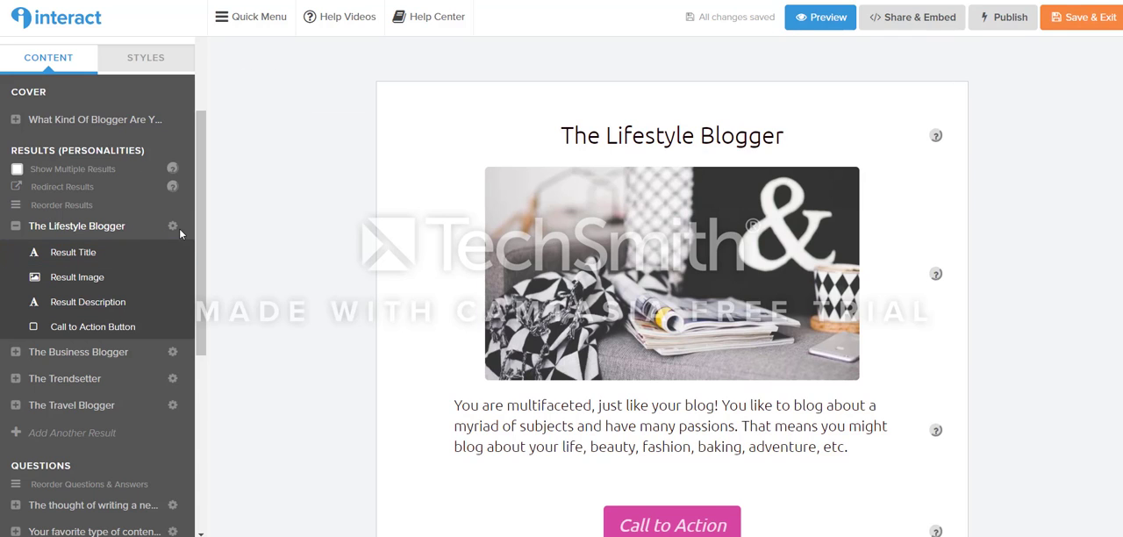
left_click(172, 230)
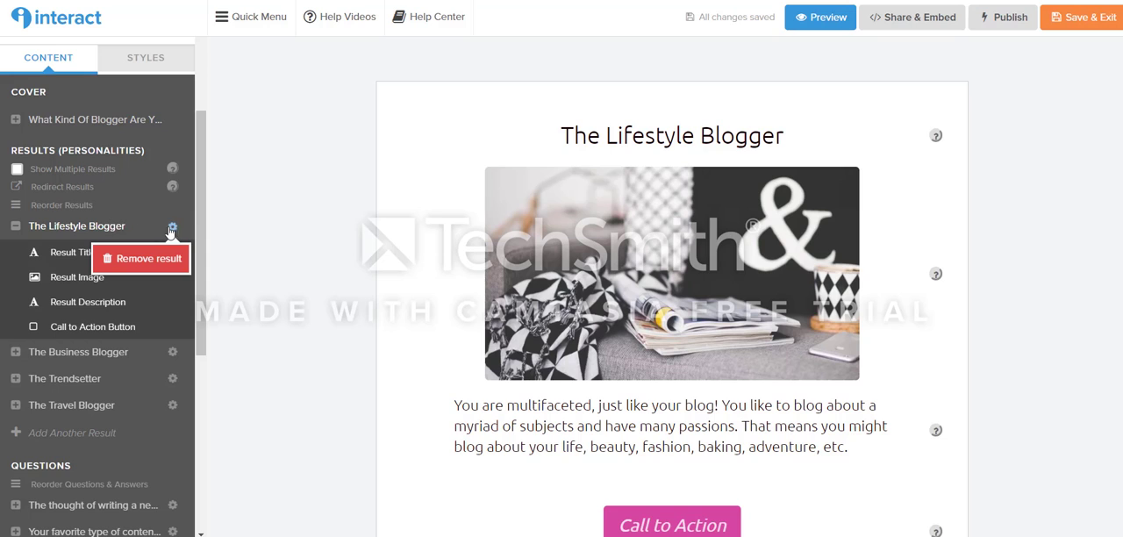
left_click(214, 210)
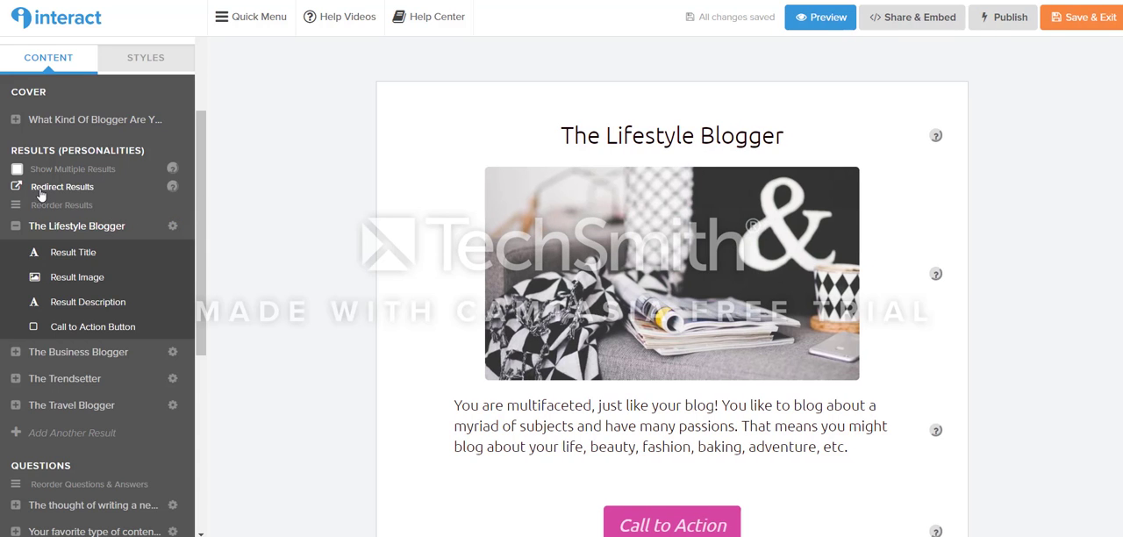
mouse_move(175, 191)
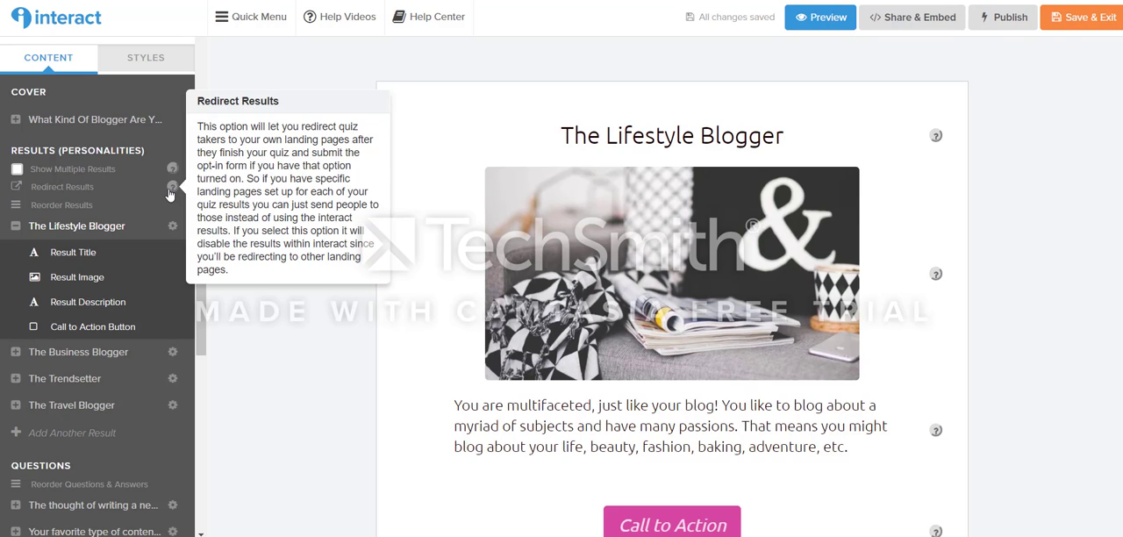
Step: Enable lead capture and data collection for the quiz
scroll(171, 193, "up", 5)
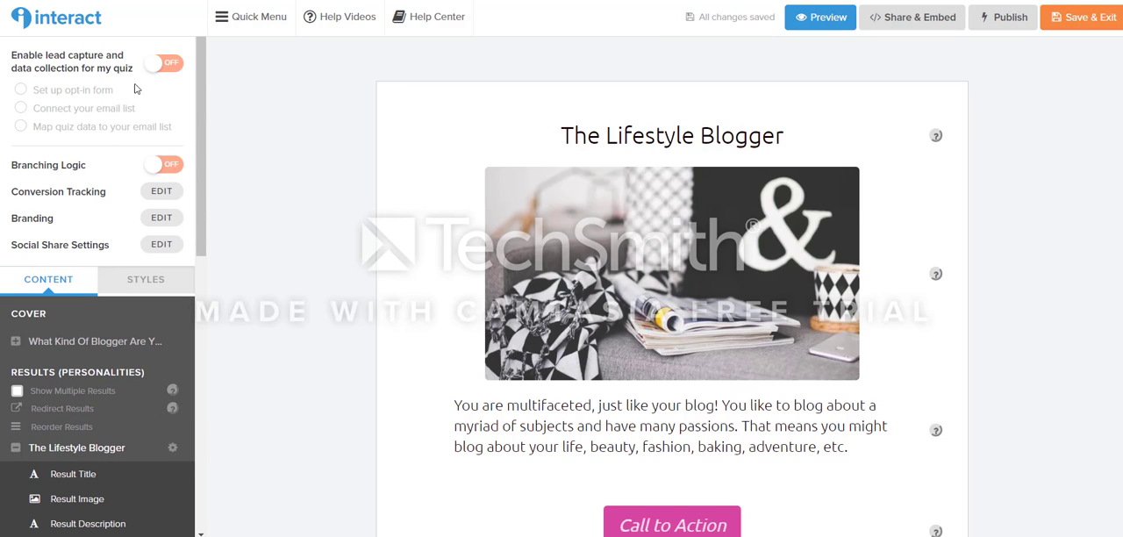
left_click(161, 65)
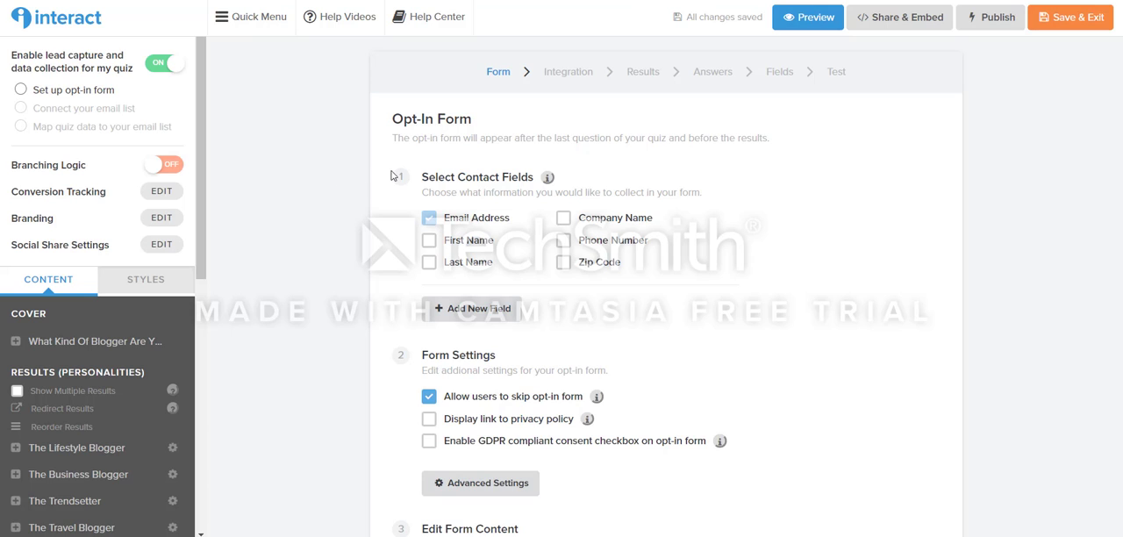
Step: Add First Name to the opt-in form's contact fields and enable the GDPR compliant consent checkbox
left_click(428, 242)
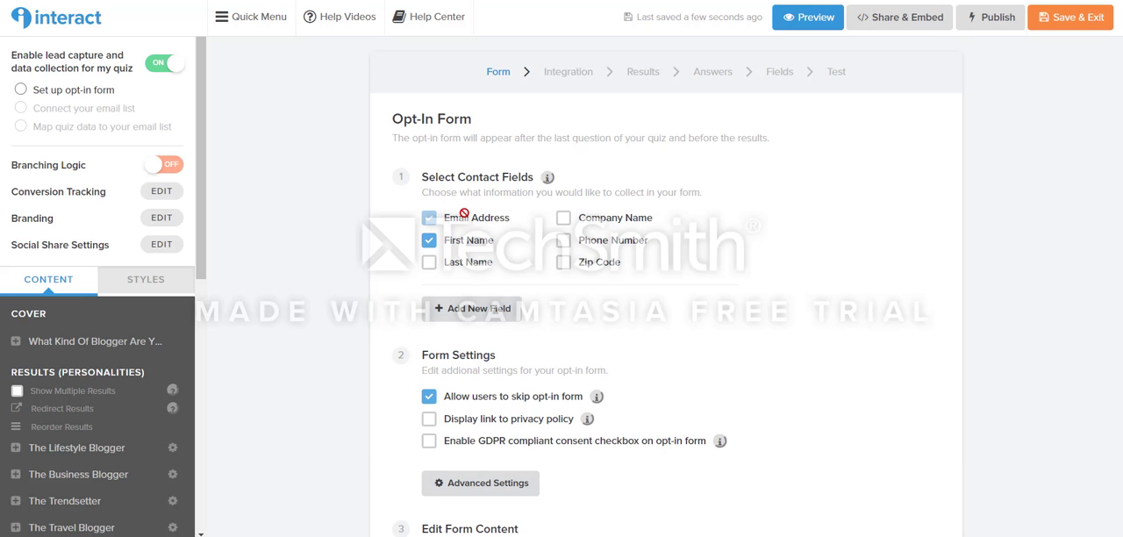
scroll(538, 281, "down", 2)
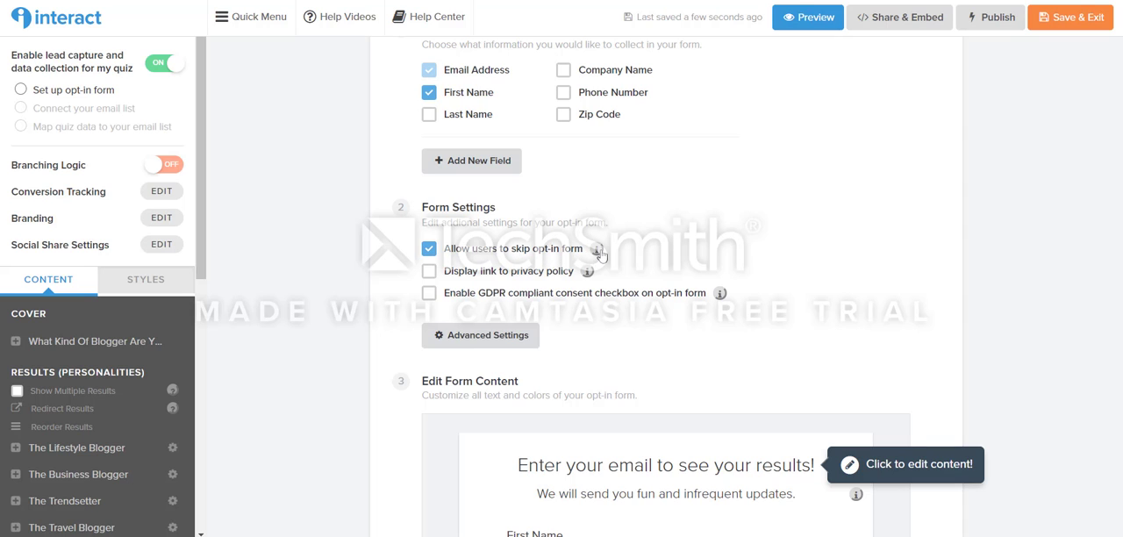
mouse_move(598, 251)
scroll(543, 272, "down", 1)
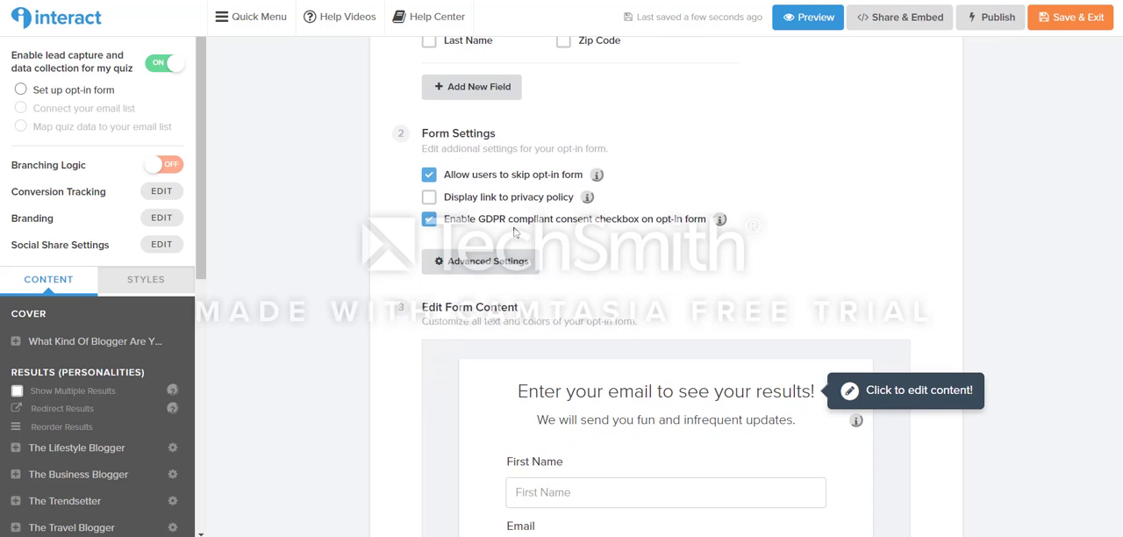
Step: Check that the opt-in form's heading and subheading text can be edited, without changing either
scroll(427, 335, "down", 3)
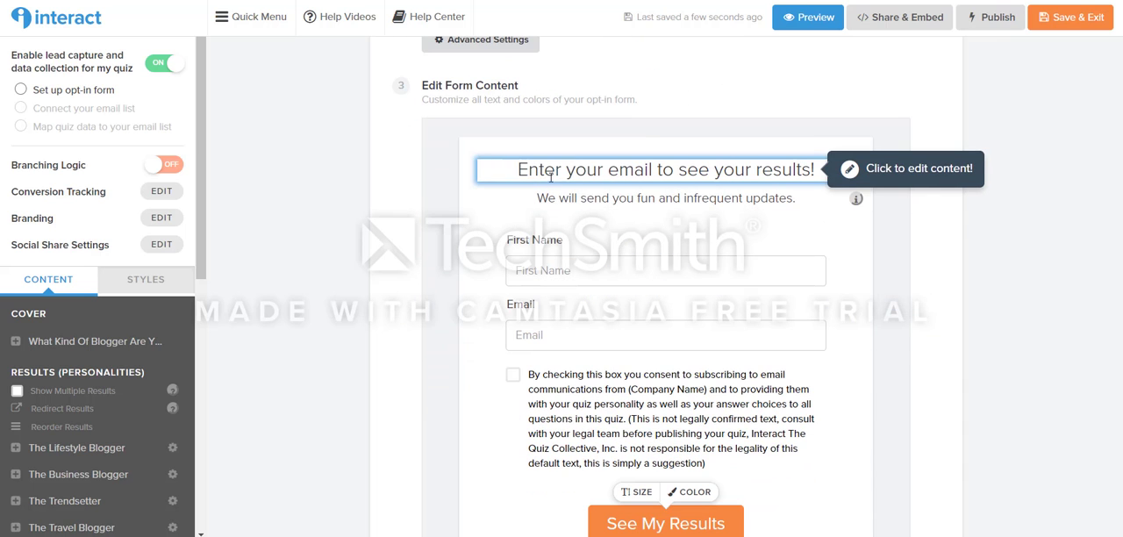
left_click_drag(524, 169, 811, 169)
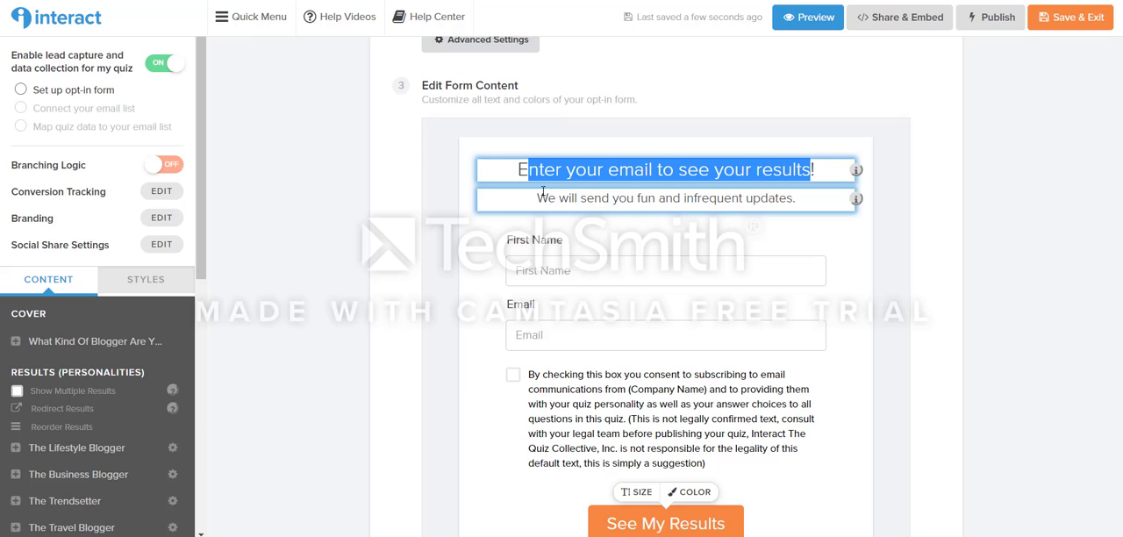
left_click_drag(536, 198, 810, 210)
left_click(665, 198)
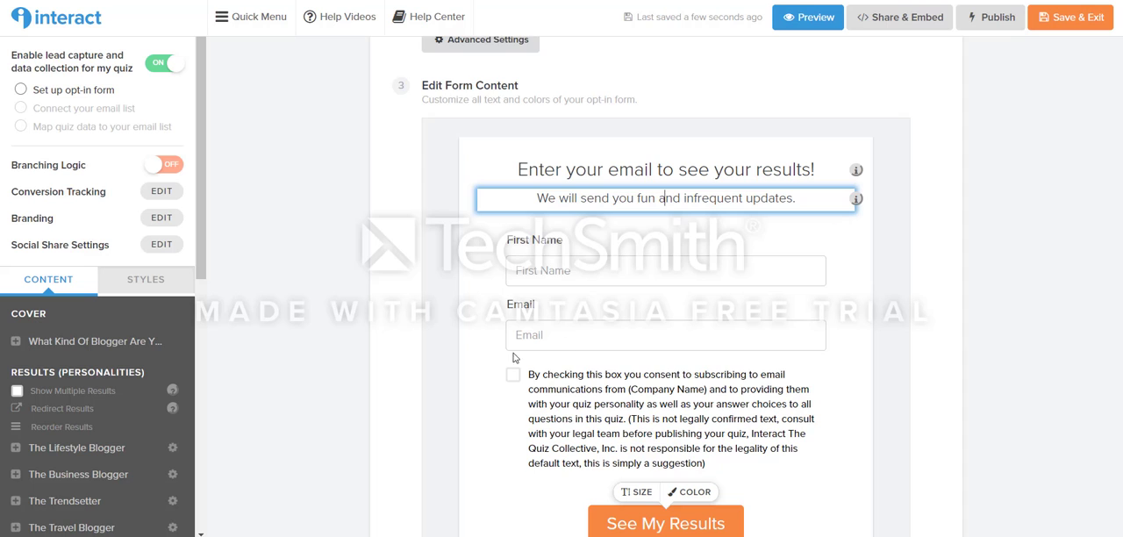
Step: Delete the parenthesized legal disclaimer, starting "This is not legally confirmed text", from the end of the consent checkbox text
scroll(488, 355, "down", 1)
left_click_drag(548, 316, 598, 316)
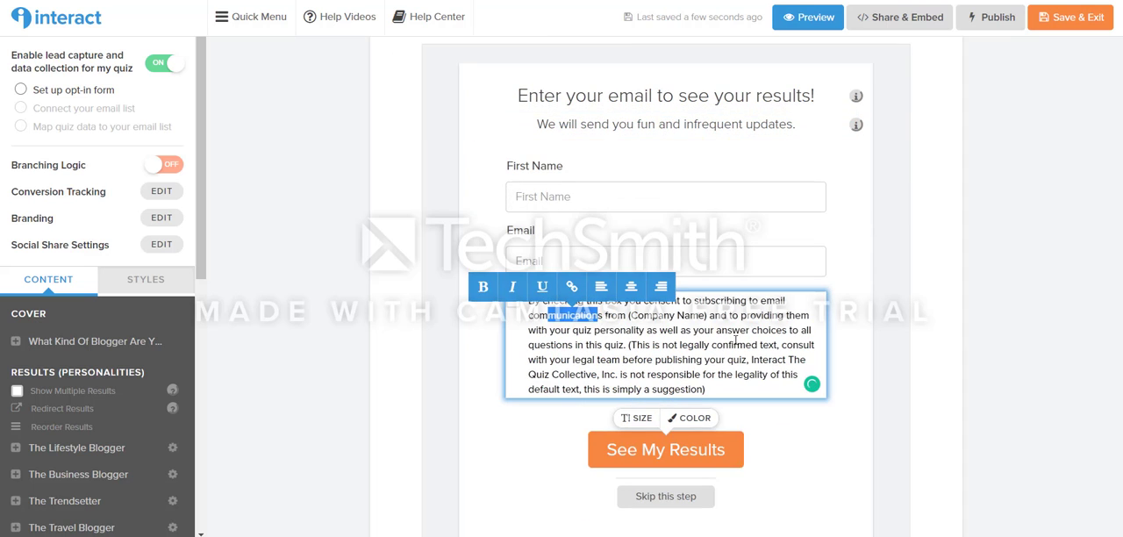
left_click(650, 351)
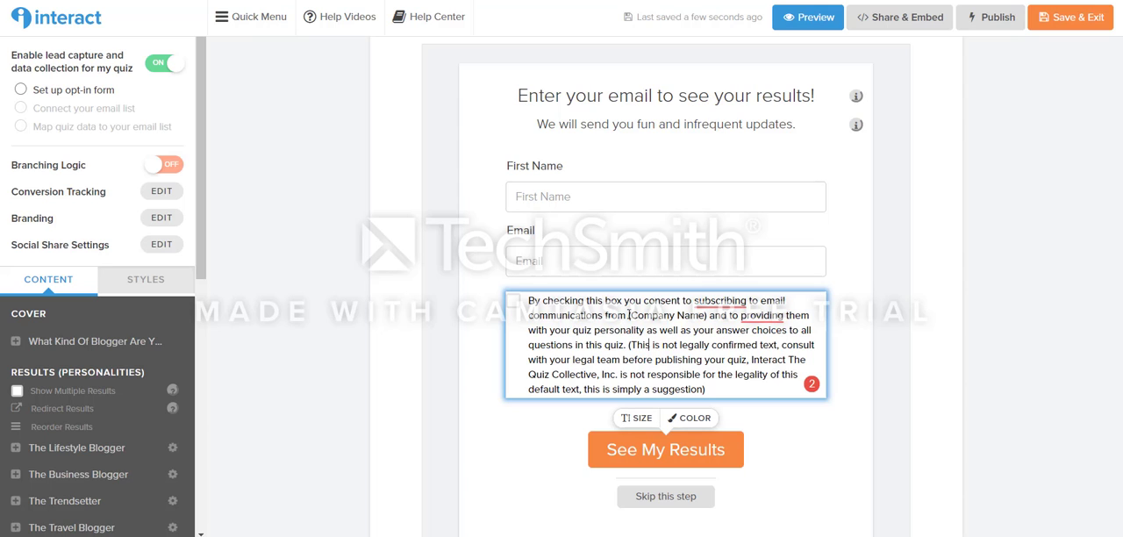
left_click_drag(628, 314, 707, 315)
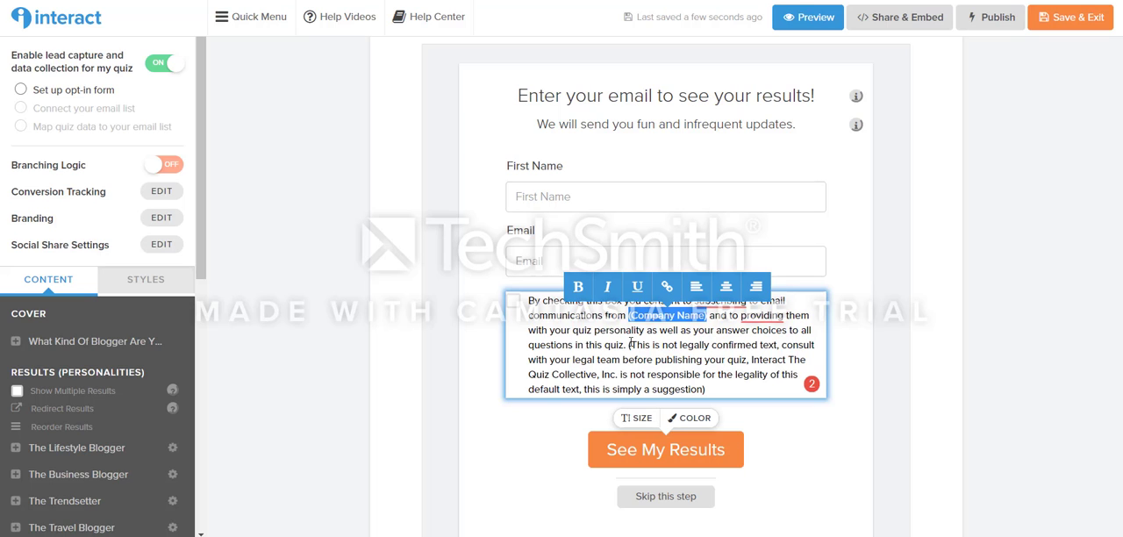
left_click_drag(630, 343, 710, 386)
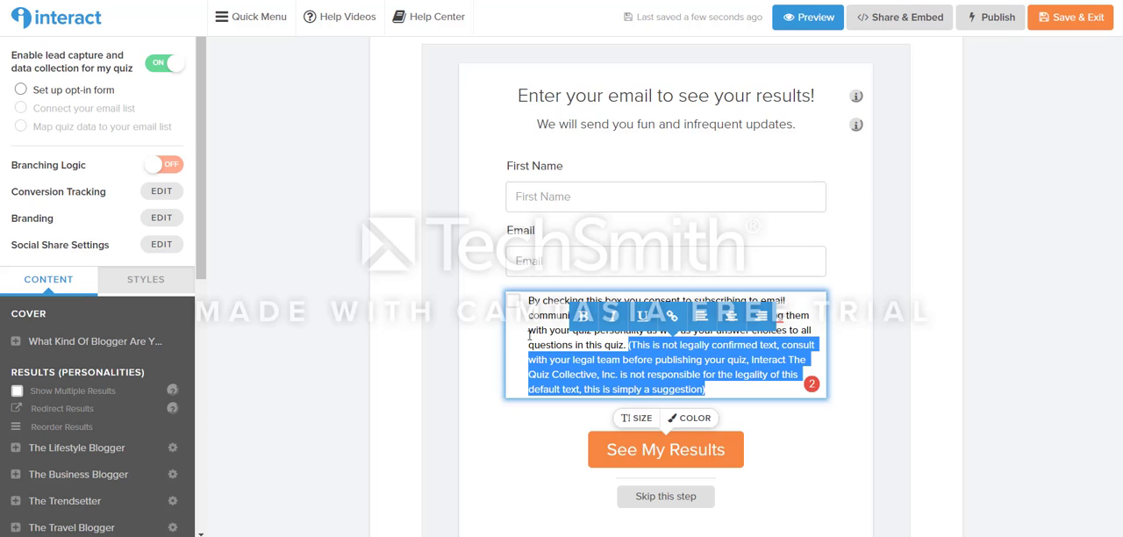
key("BackSpace")
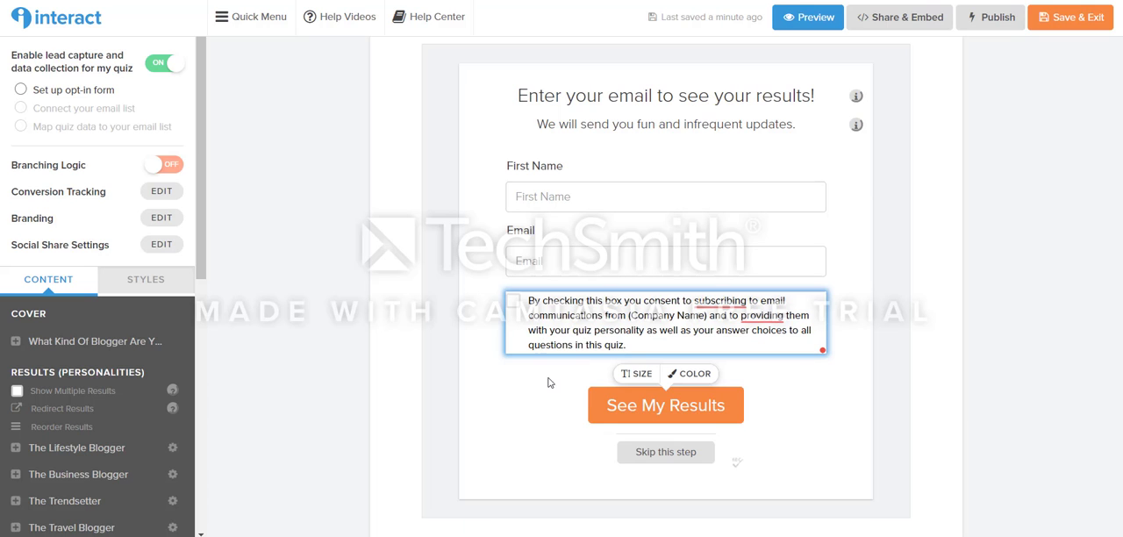
Step: Change the "See My Results" button color to pink #f742cf and save the color
left_click(694, 384)
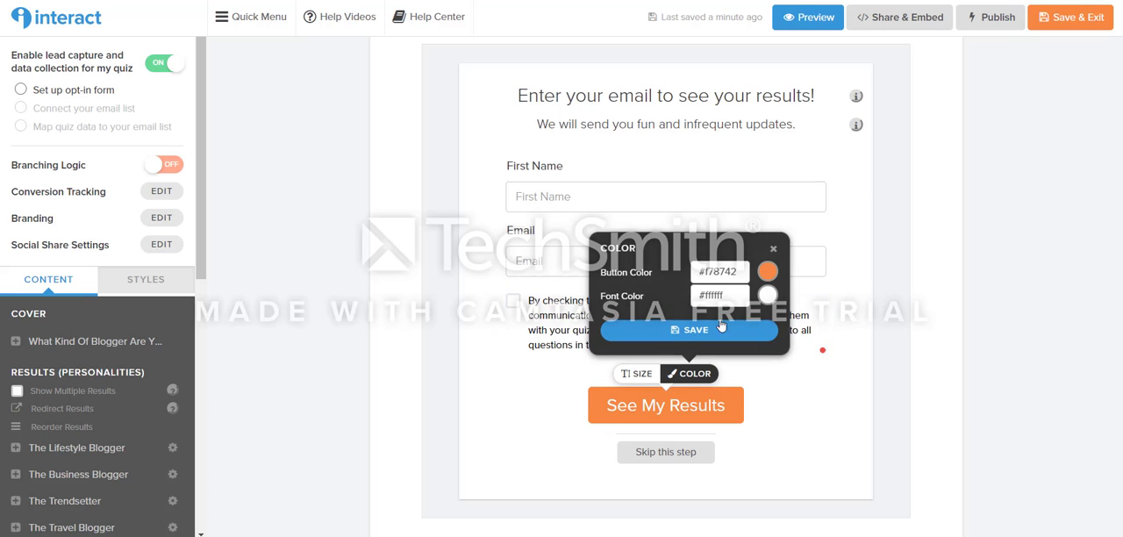
left_click(767, 272)
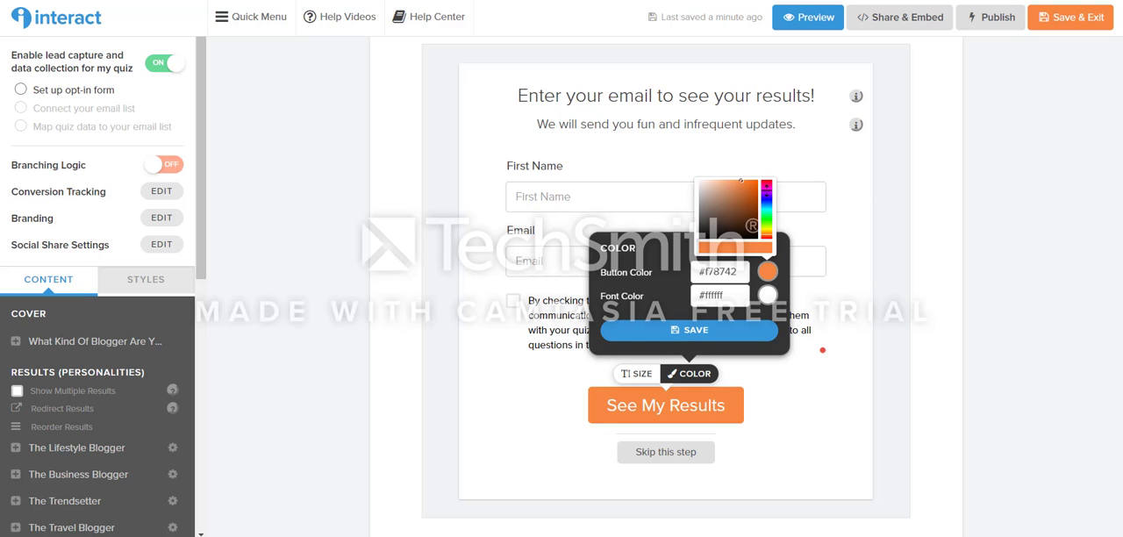
left_click(765, 190)
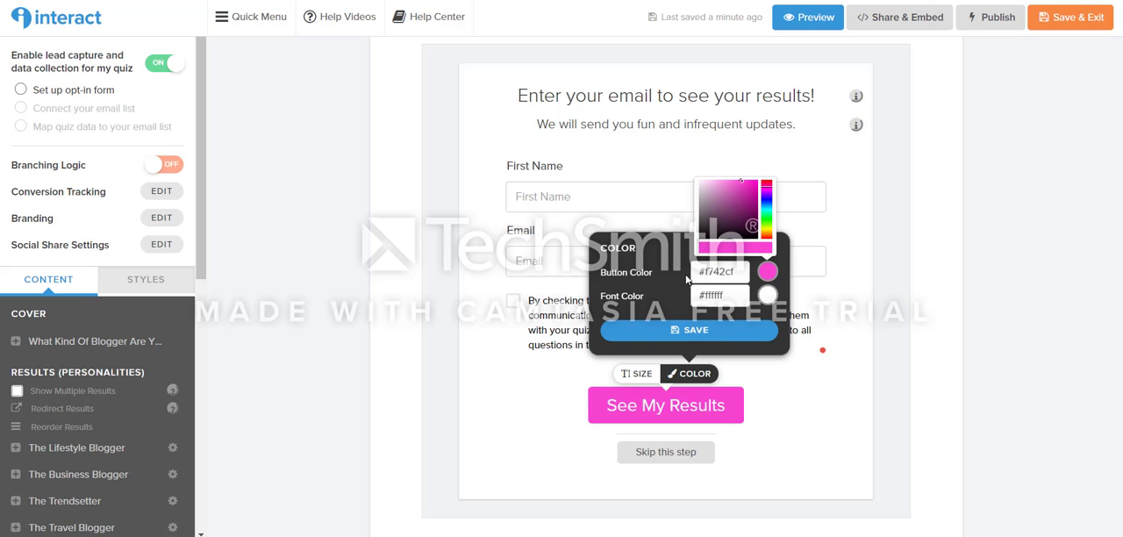
left_click(707, 331)
left_click(563, 383)
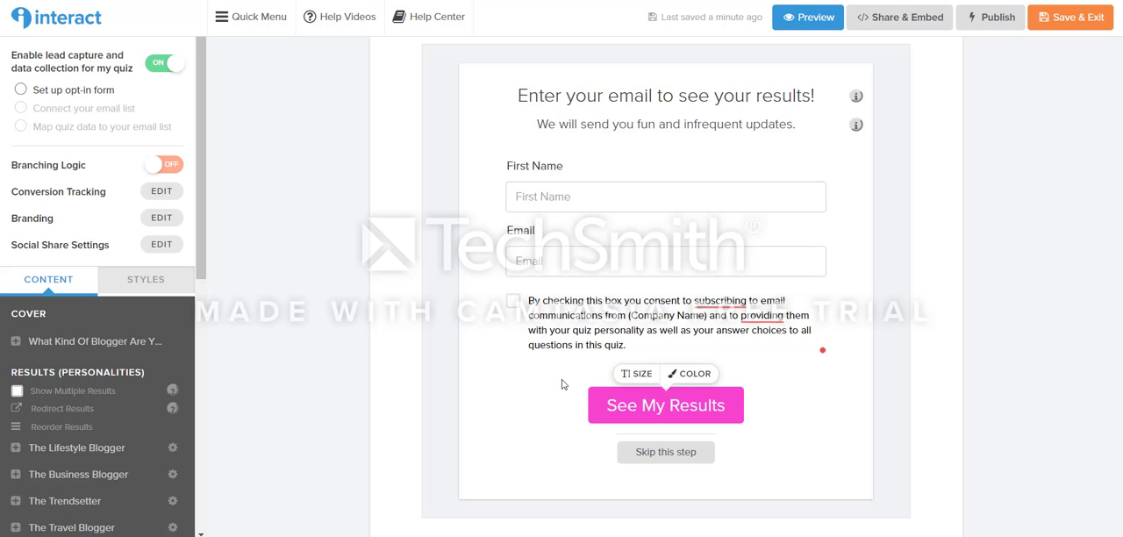
Step: Check the label and size options of the "See My Results" button and the editable "Skip this step" label
left_click(609, 405)
left_click_drag(609, 406, 726, 405)
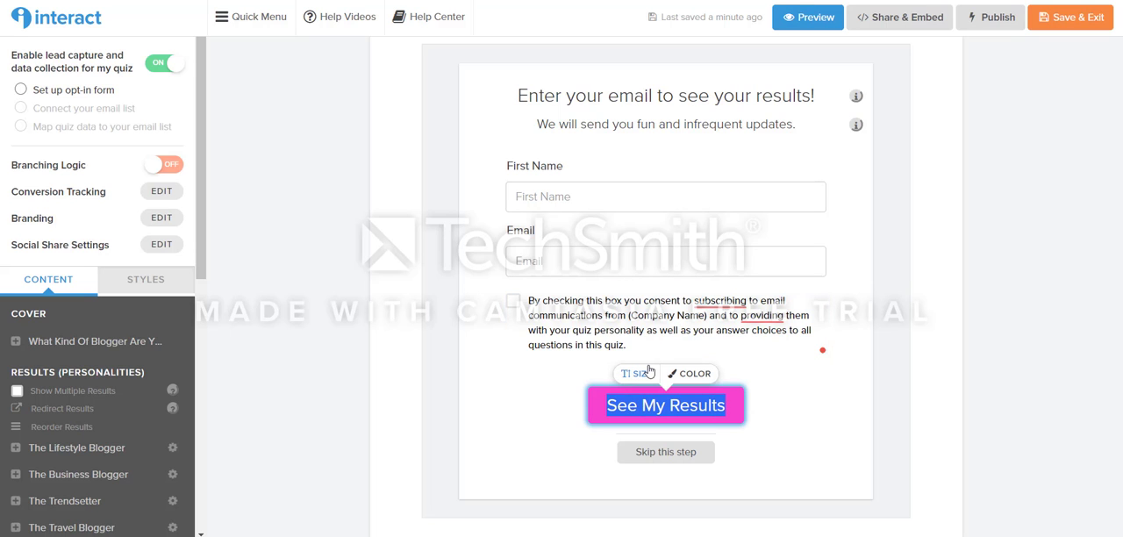
left_click(646, 375)
left_click(571, 333)
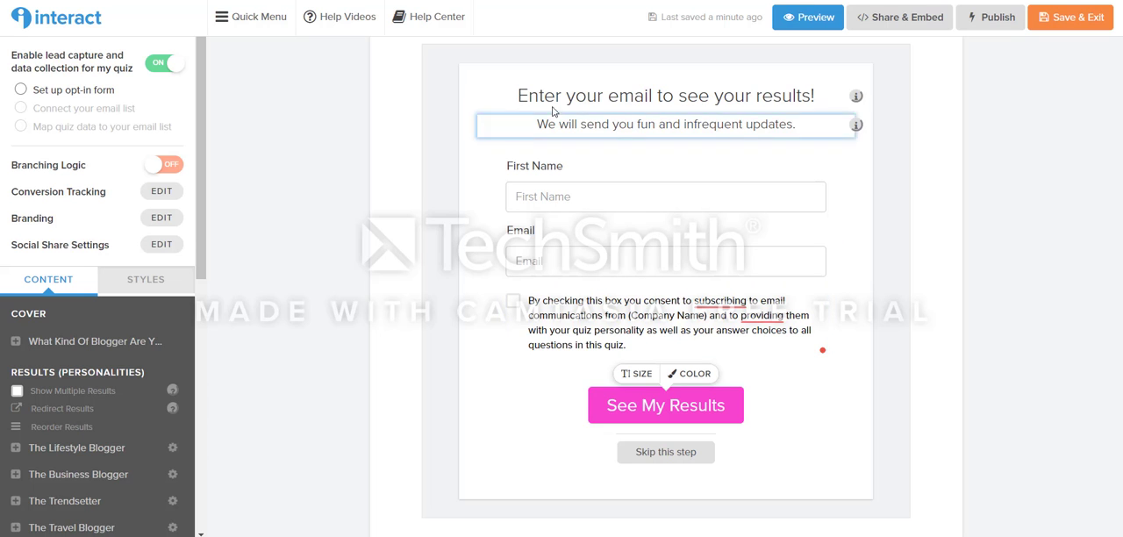
left_click(636, 453)
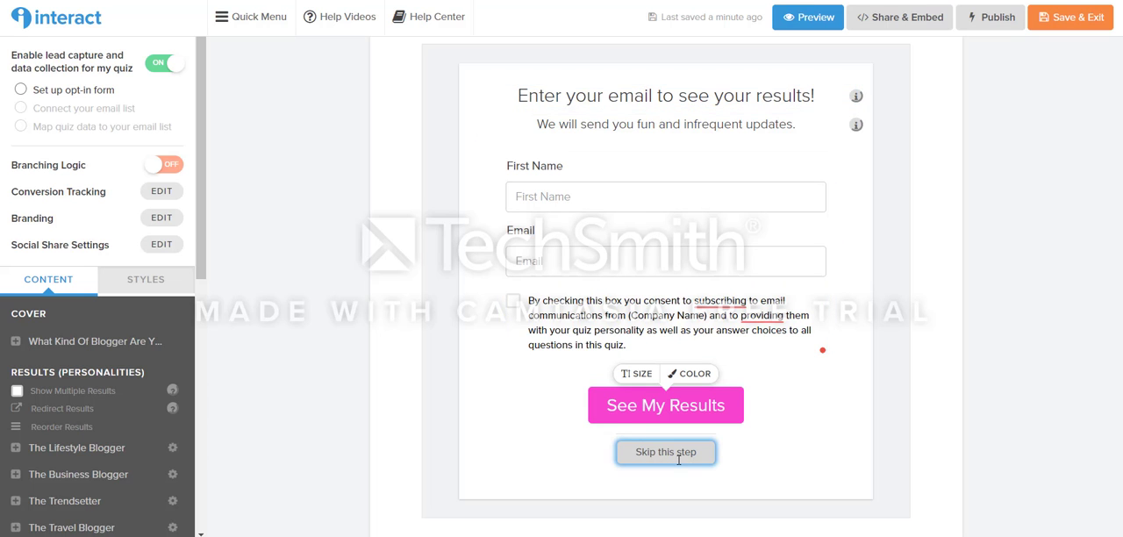
Step: Review the opt-in form's settings and content, and save it to continue to the email integration
scroll(575, 456, "up", 5)
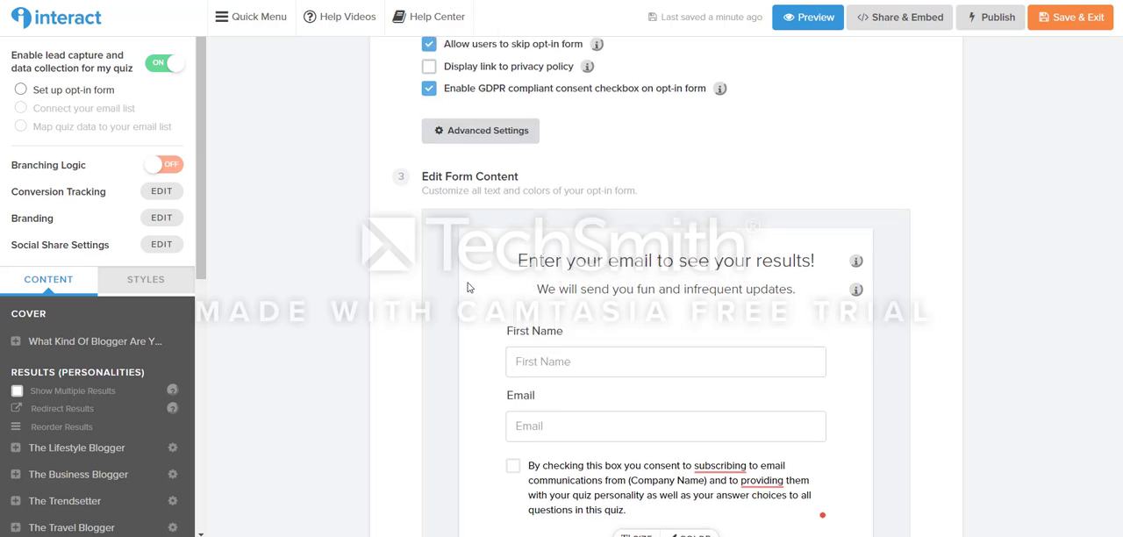
scroll(651, 443, "down", 5)
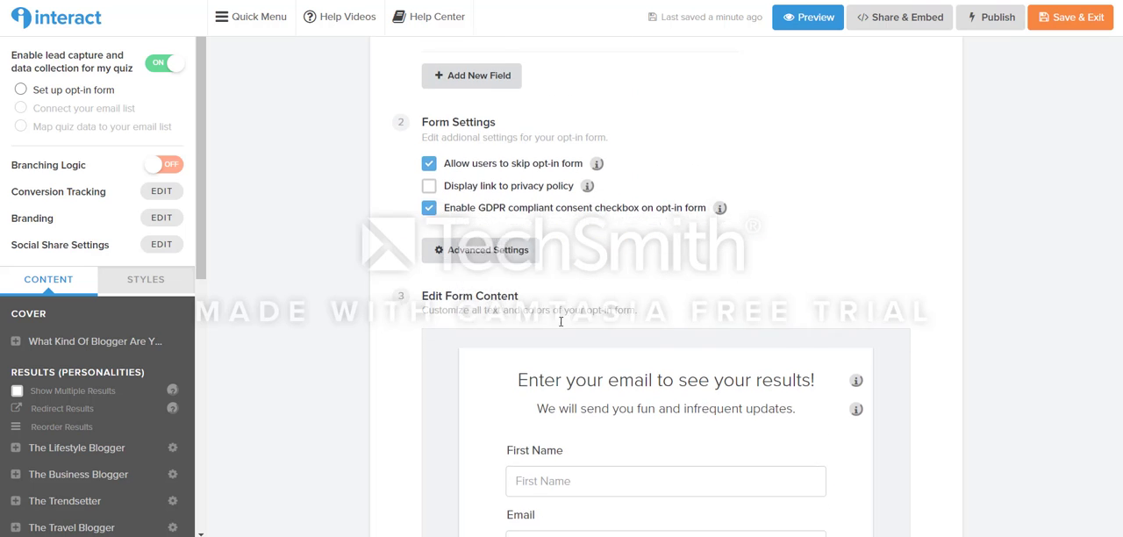
left_click(451, 386)
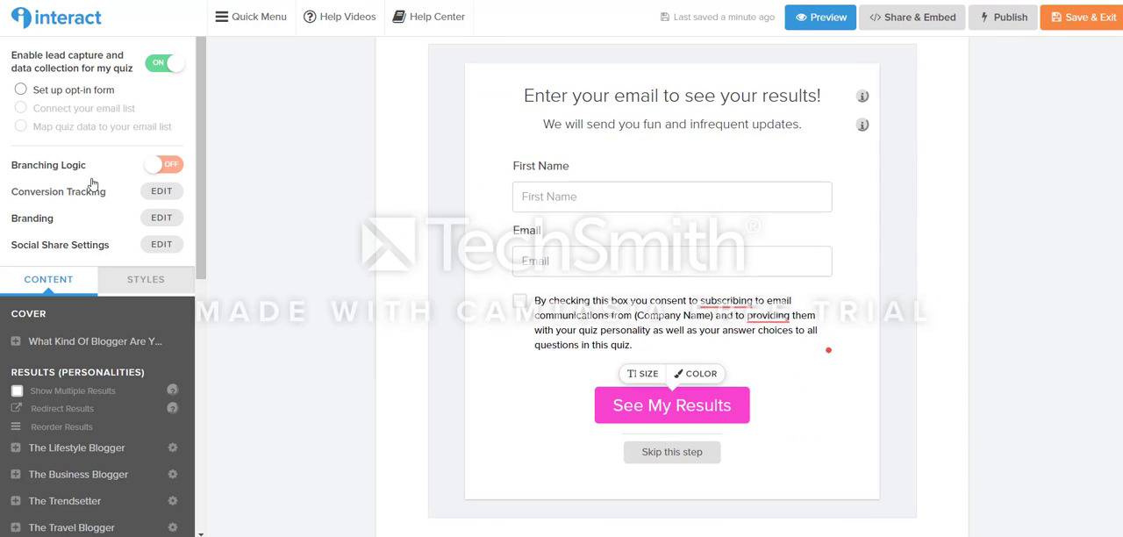
scroll(452, 240, "up", 3)
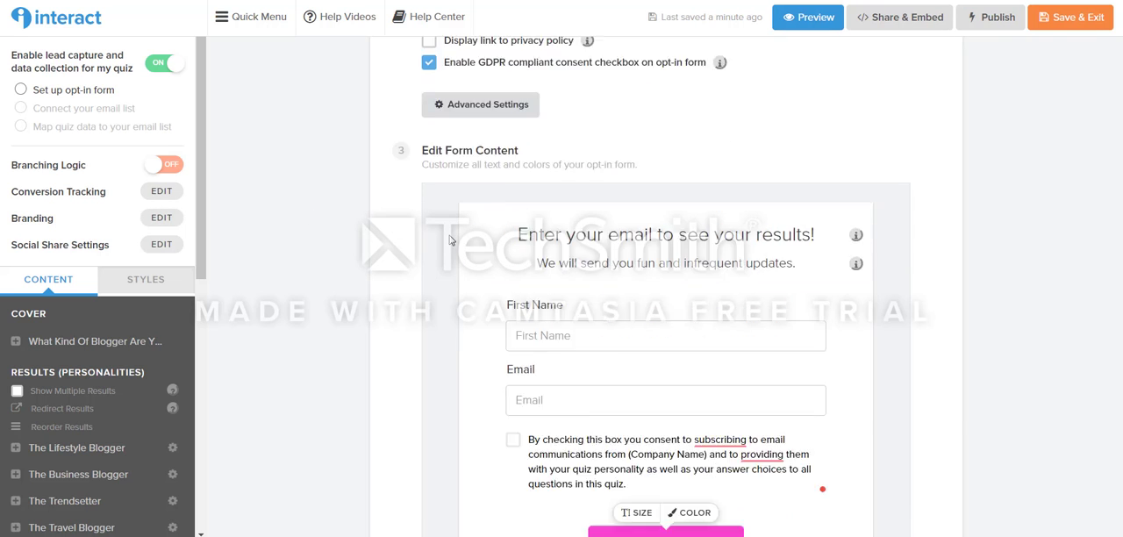
scroll(502, 225, "down", 5)
left_click(892, 405)
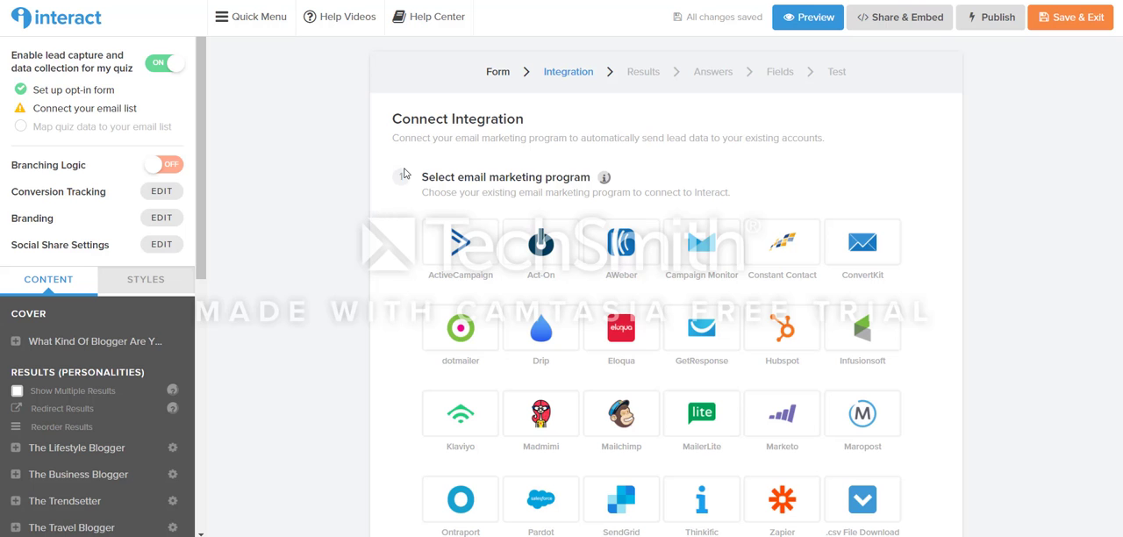
Step: Choose ConvertKit as the email marketing program to connect to the quiz
scroll(921, 215, "down", 5)
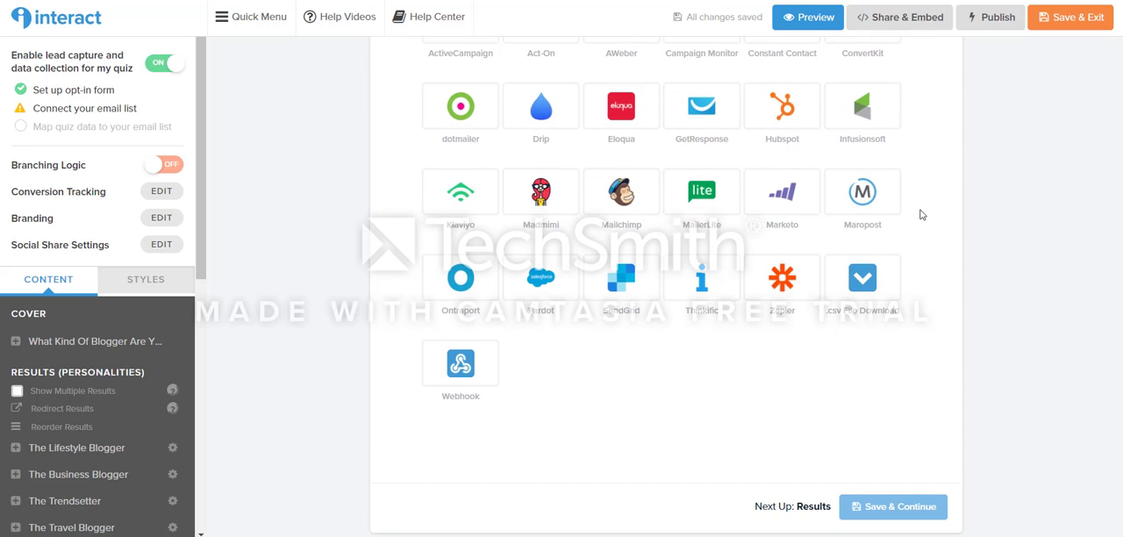
scroll(921, 215, "up", 3)
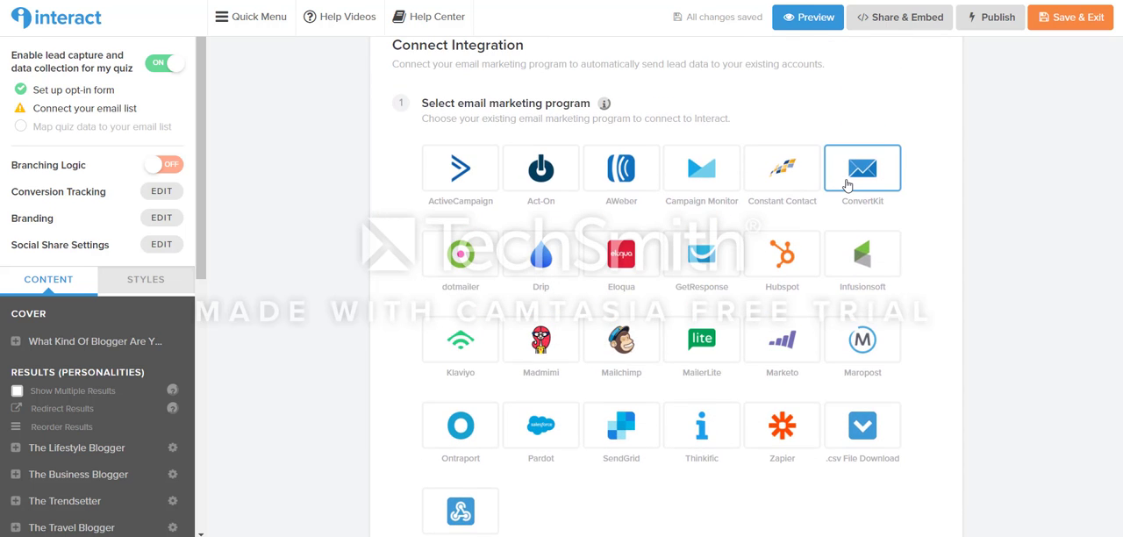
left_click(847, 184)
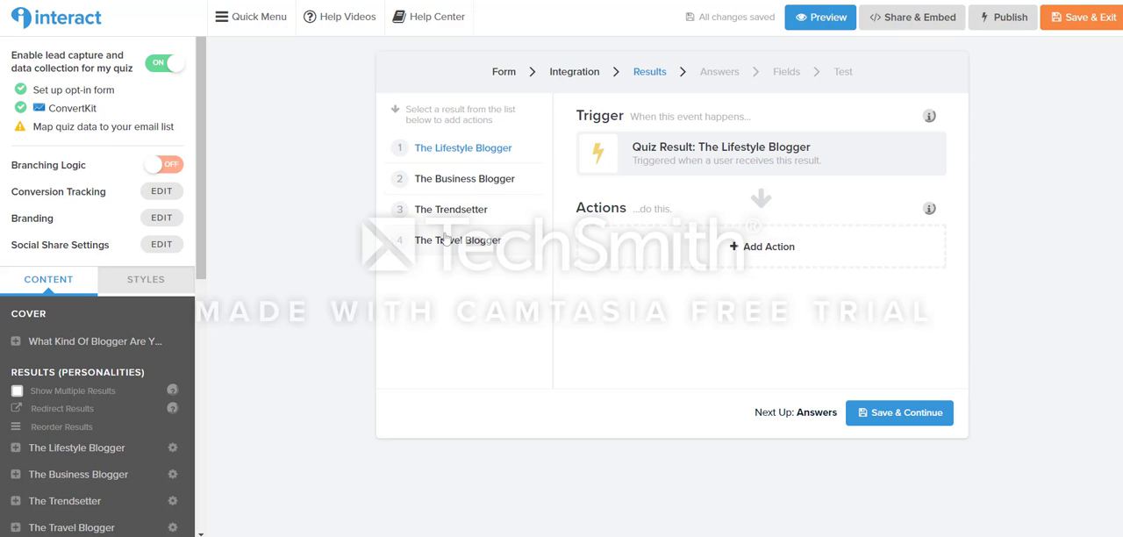
Step: Add a ConvertKit action for The Lifestyle Blogger result that adds contacts to the Quiz Form, and save it
left_click(741, 248)
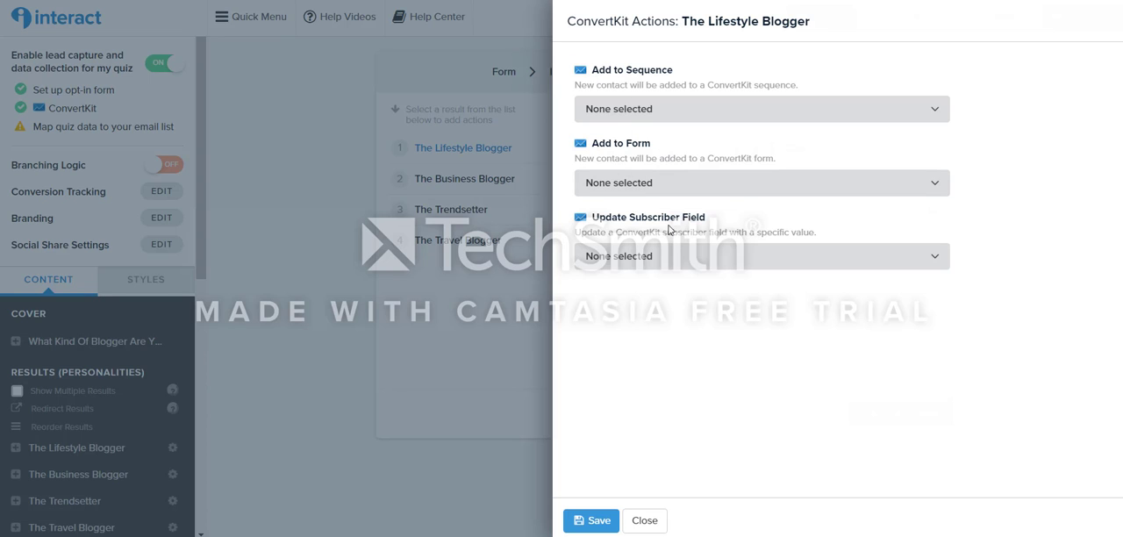
left_click(628, 184)
scroll(663, 262, "down", 1)
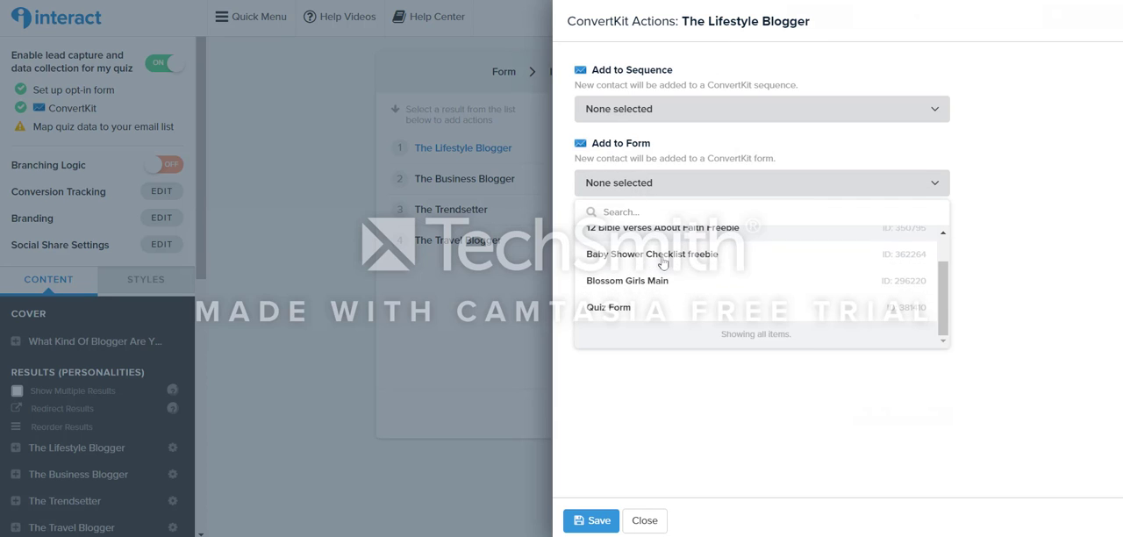
left_click(663, 281)
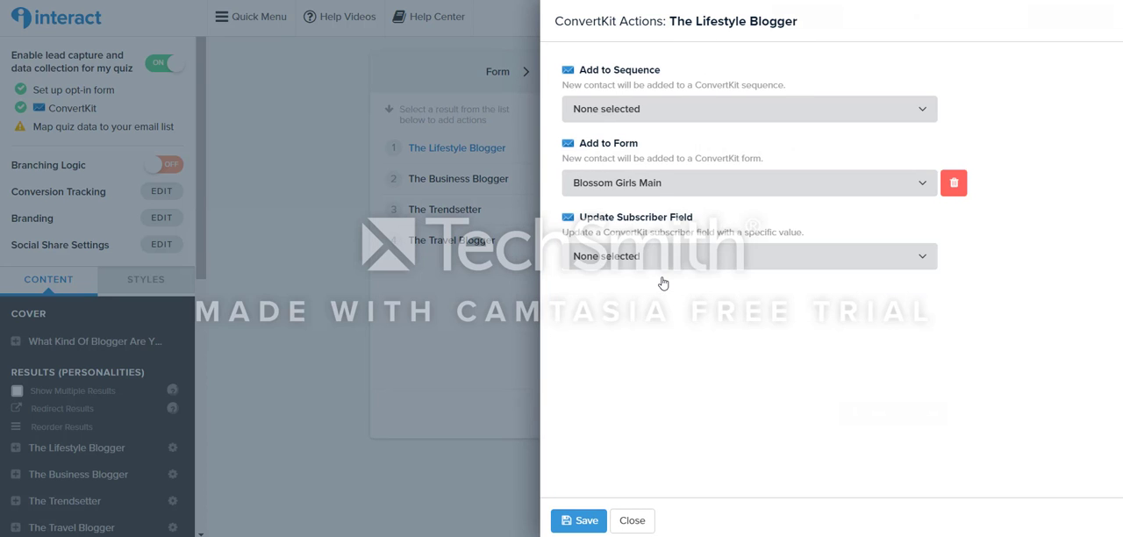
left_click(609, 185)
scroll(617, 307, "down", 2)
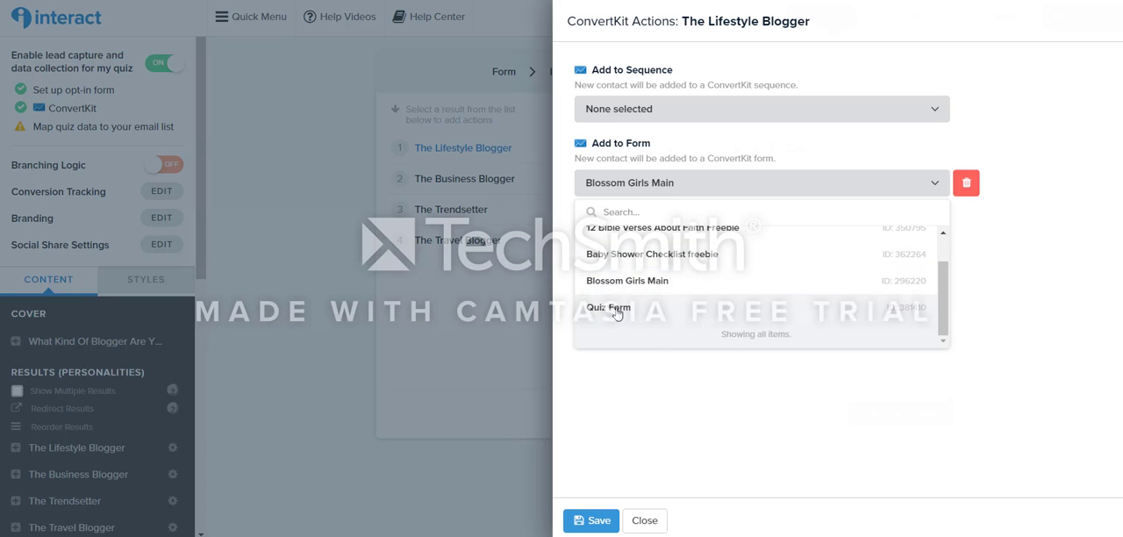
left_click(614, 308)
left_click(577, 521)
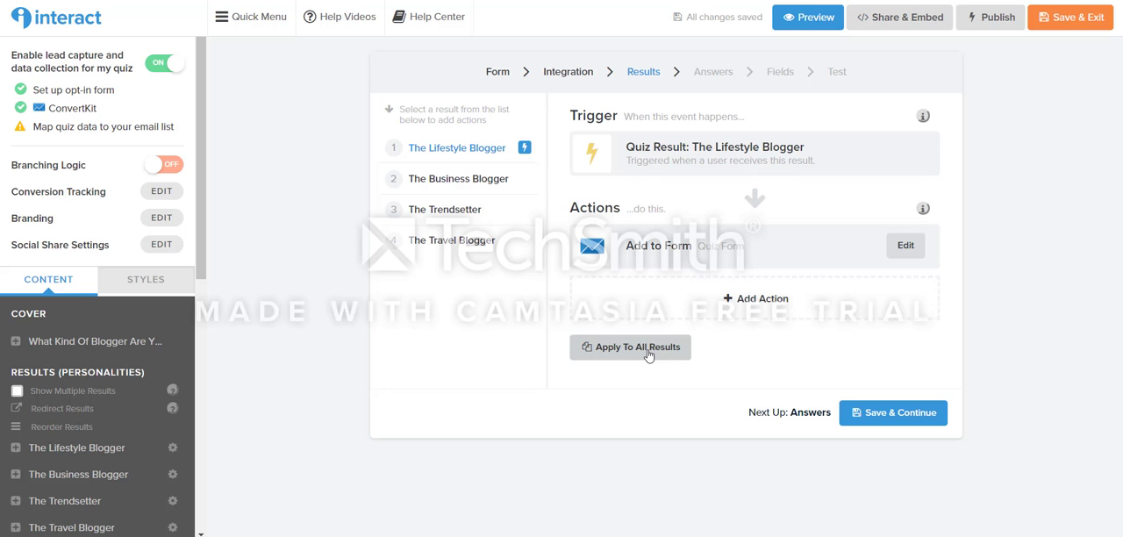
Step: Apply The Lifestyle Blogger's Quiz Form action to all quiz results, and save to continue to the answer actions
left_click(649, 355)
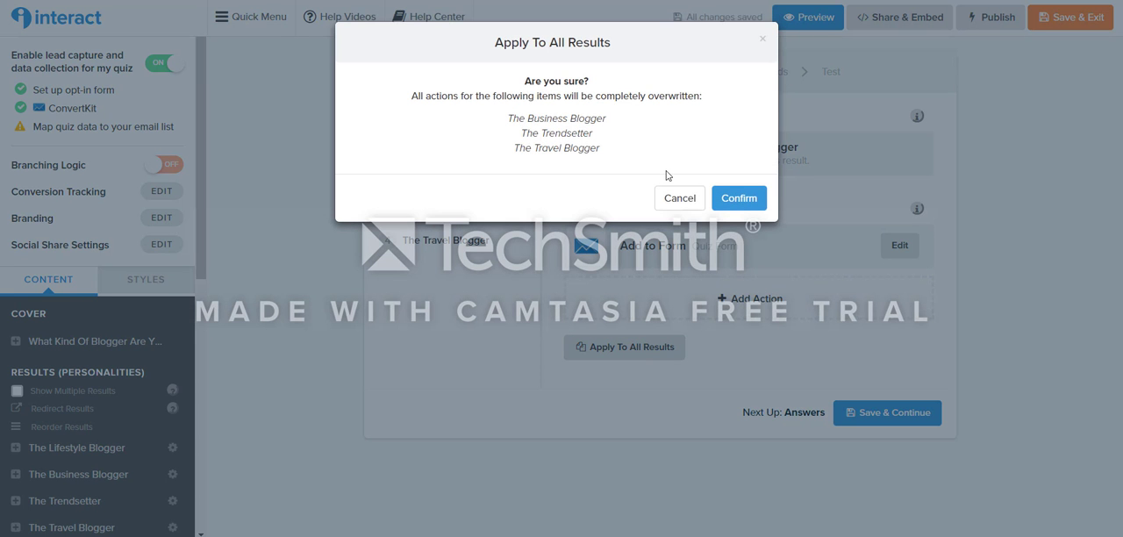
left_click(738, 198)
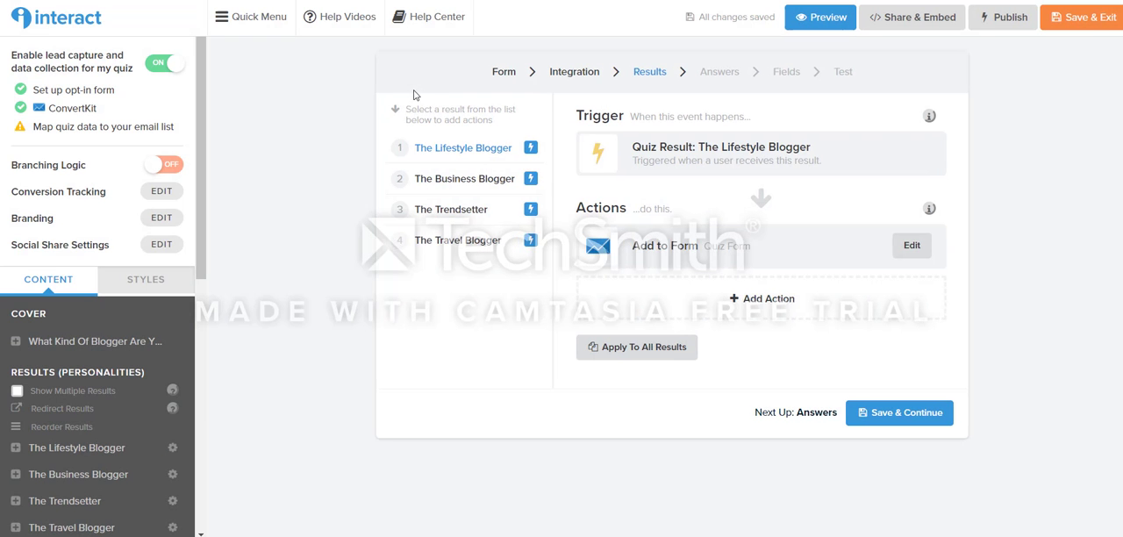
left_click(908, 415)
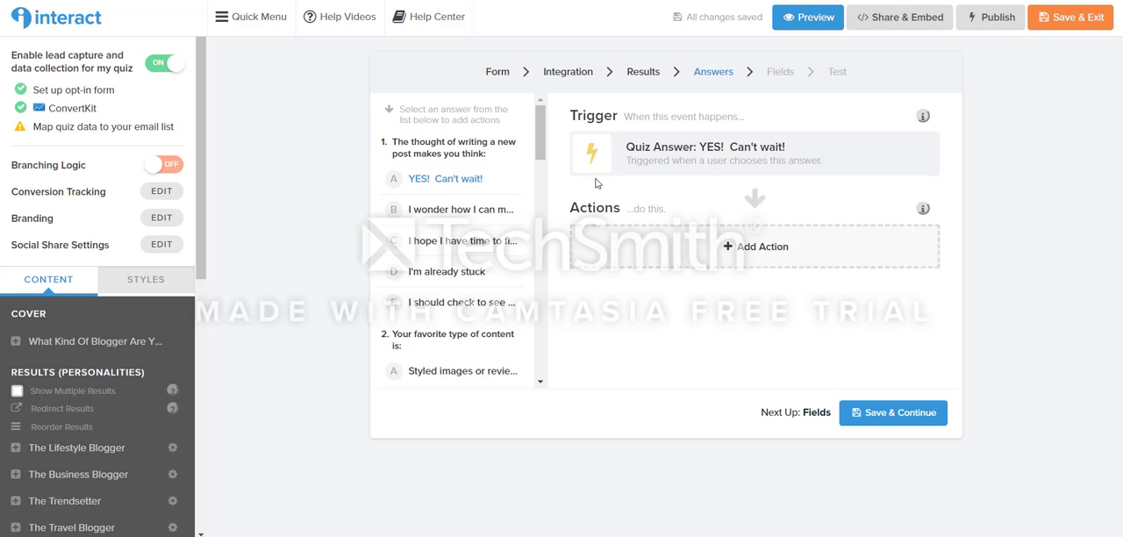
scroll(467, 239, "down", 6)
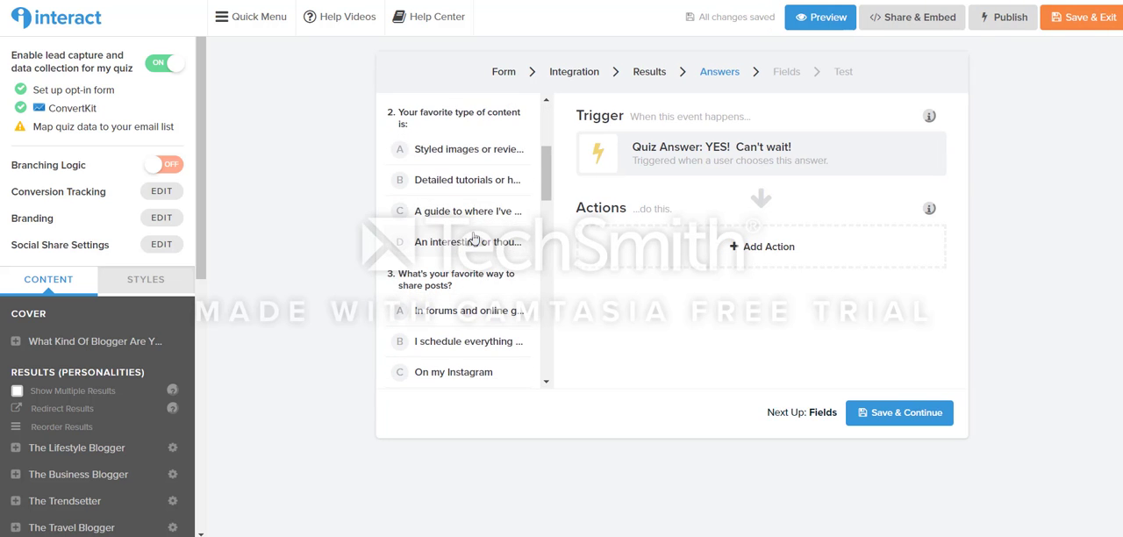
Step: Review the quiz answers without adding any answer actions, and save both that stage and the default form field mapping to reach the integration test
scroll(474, 238, "down", 5)
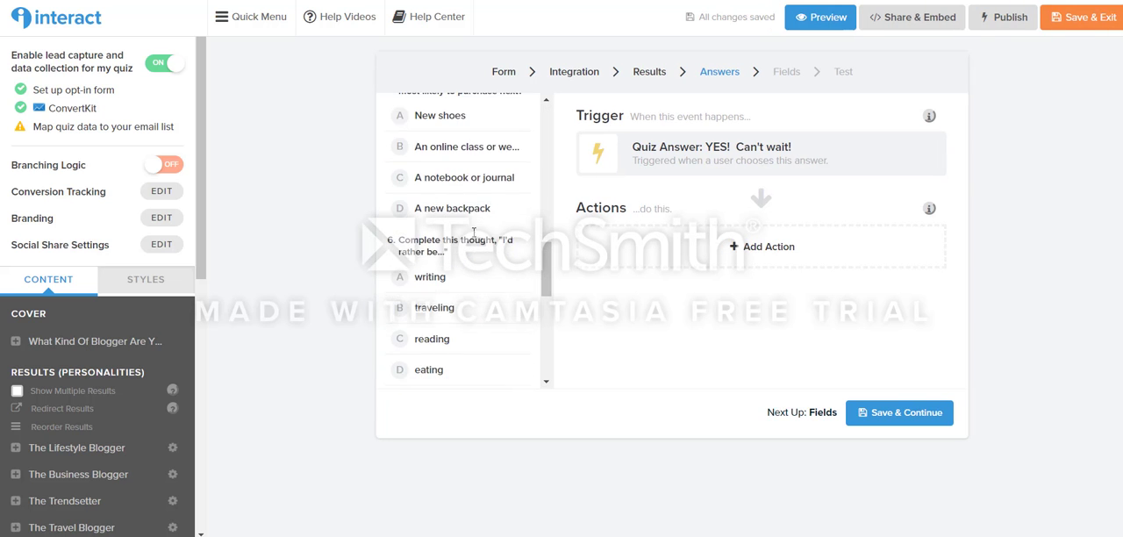
scroll(474, 239, "down", 6)
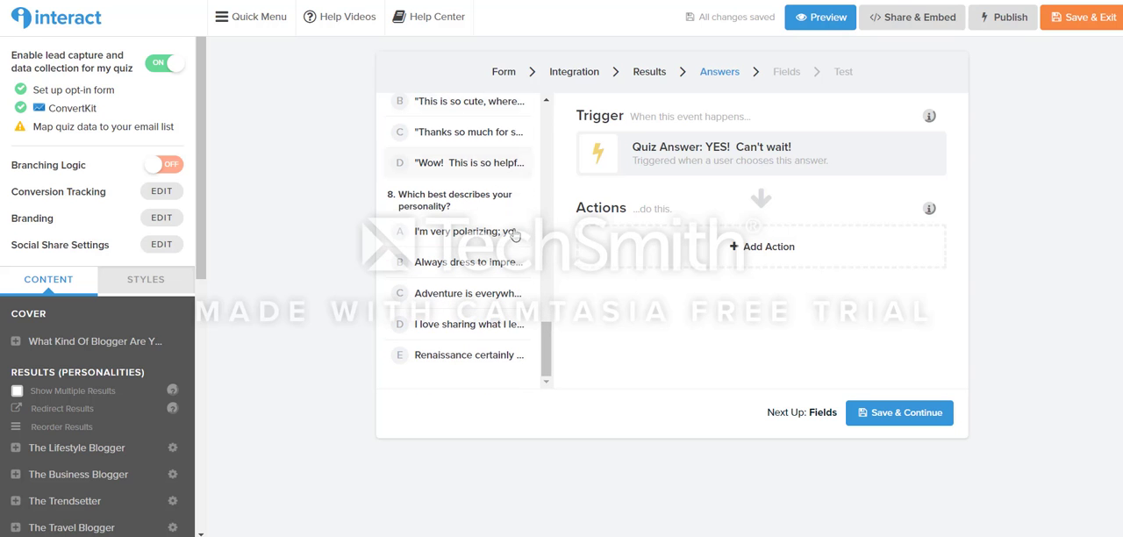
scroll(507, 244, "up", 10)
scroll(503, 256, "up", 5)
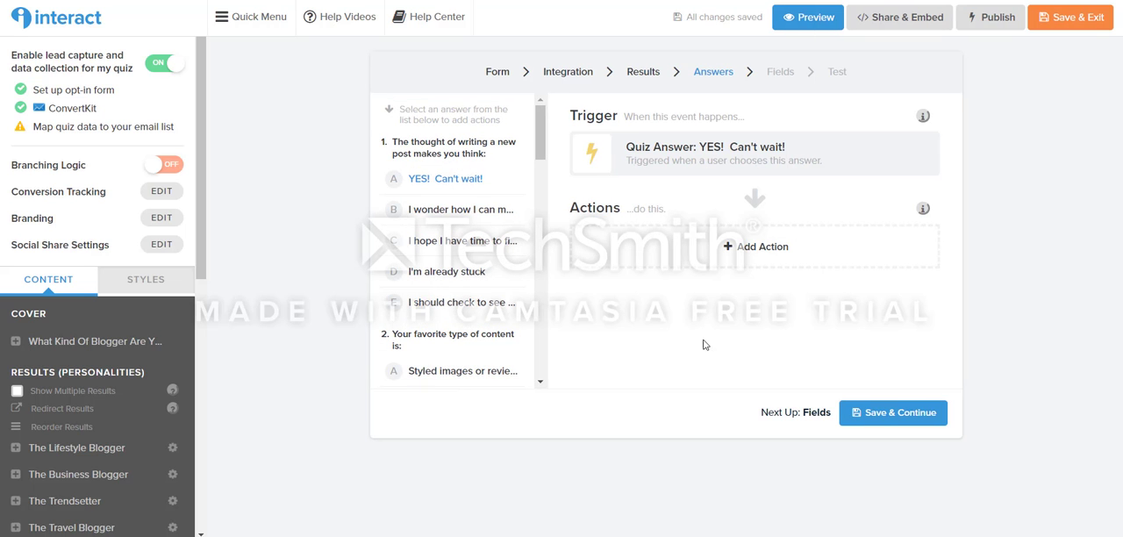
left_click(880, 418)
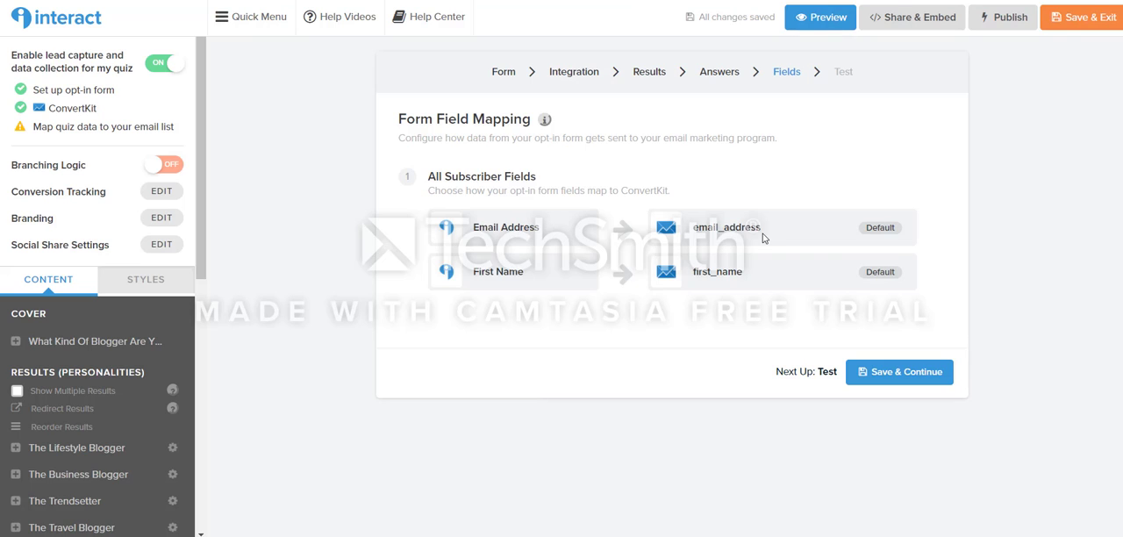
left_click(896, 374)
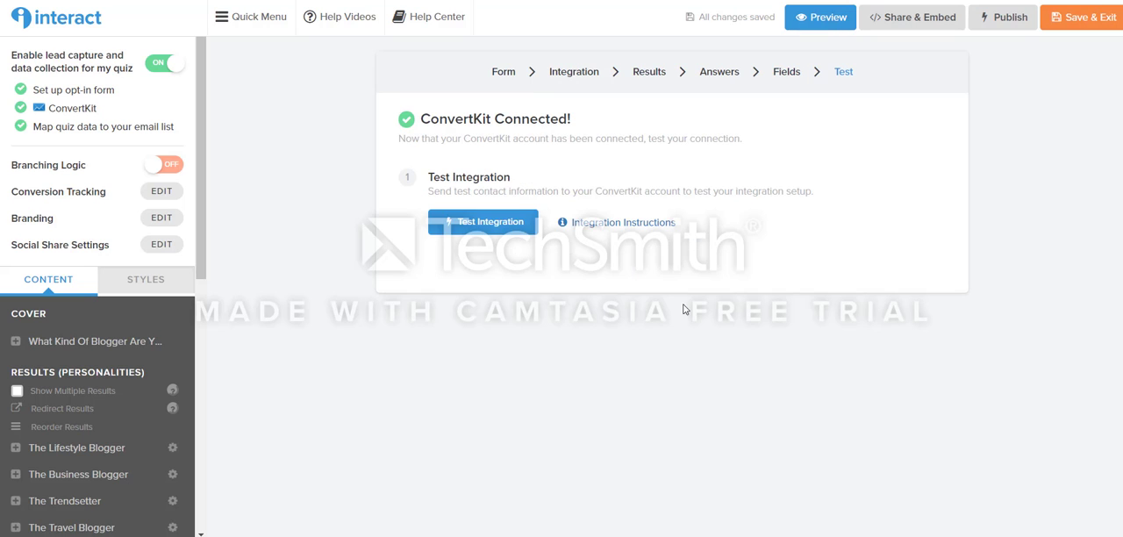
Step: Test the ConvertKit integration by sending a lead with first name Test and quiz result The Trendsetter, and close the test form
left_click(456, 222)
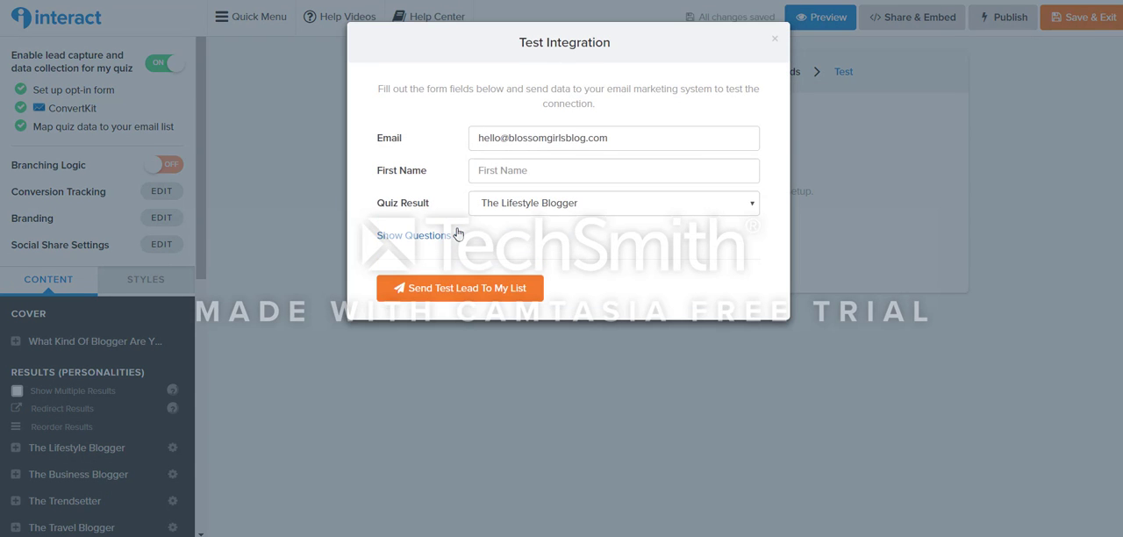
left_click(506, 165)
type("Te")
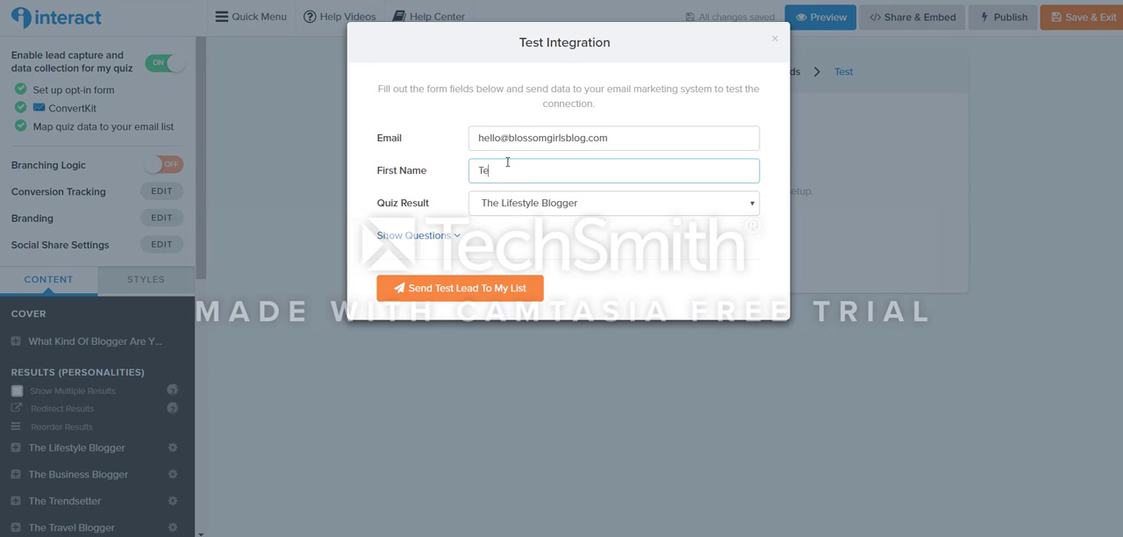
type("st")
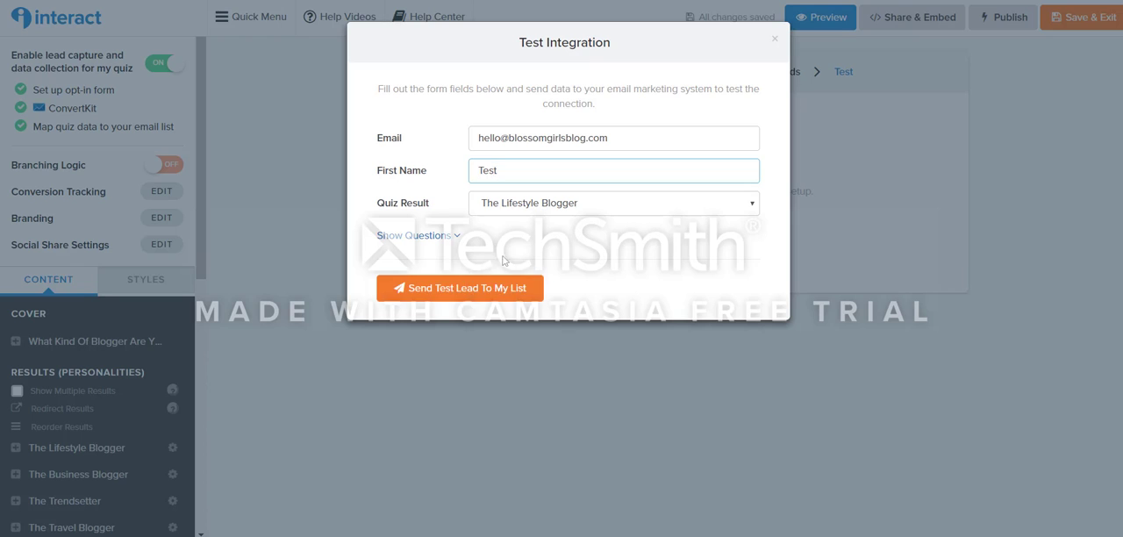
left_click(506, 210)
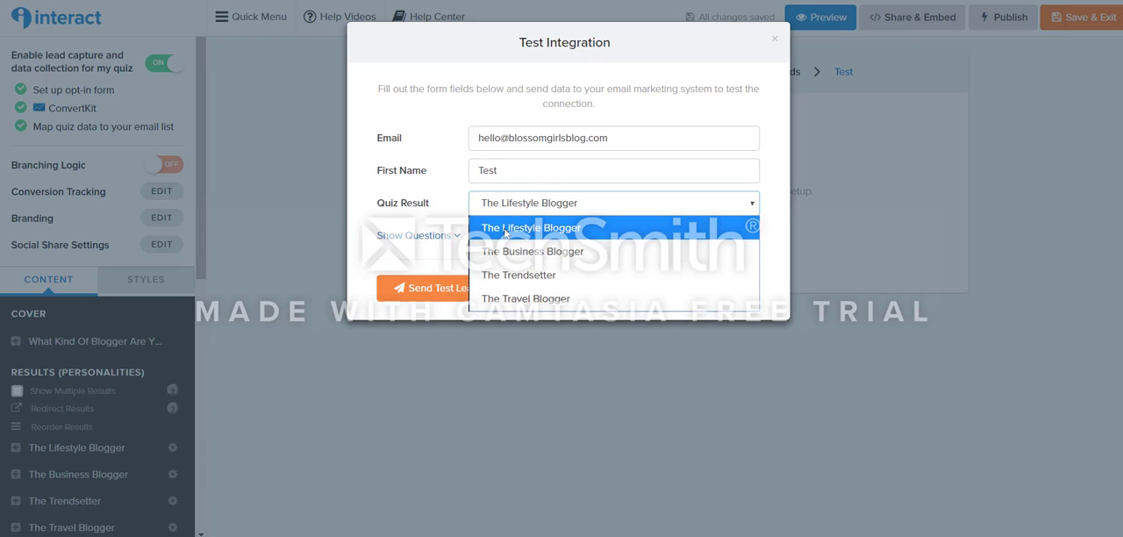
left_click(522, 274)
left_click(492, 296)
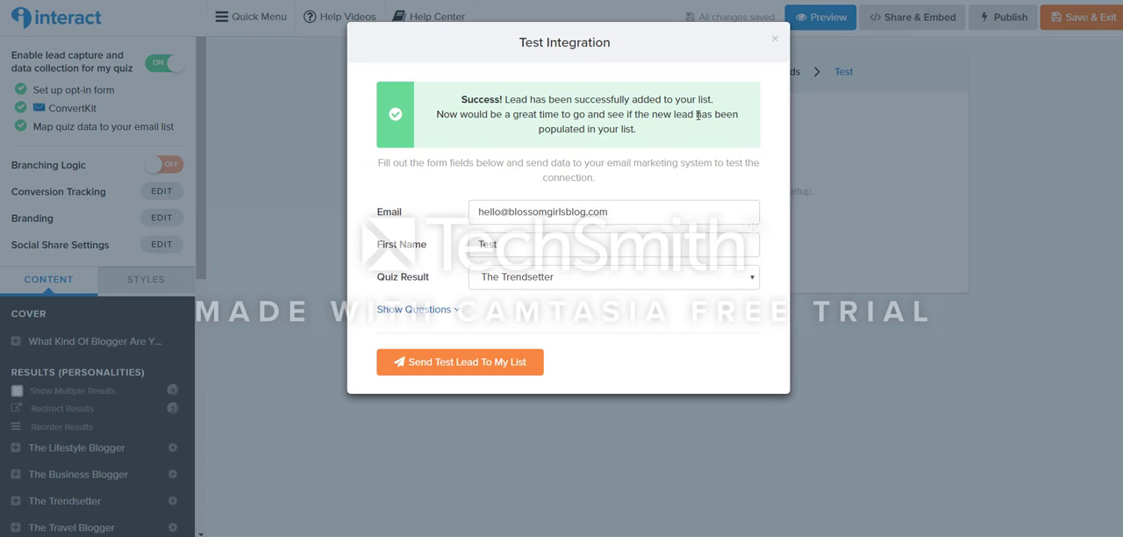
left_click(775, 39)
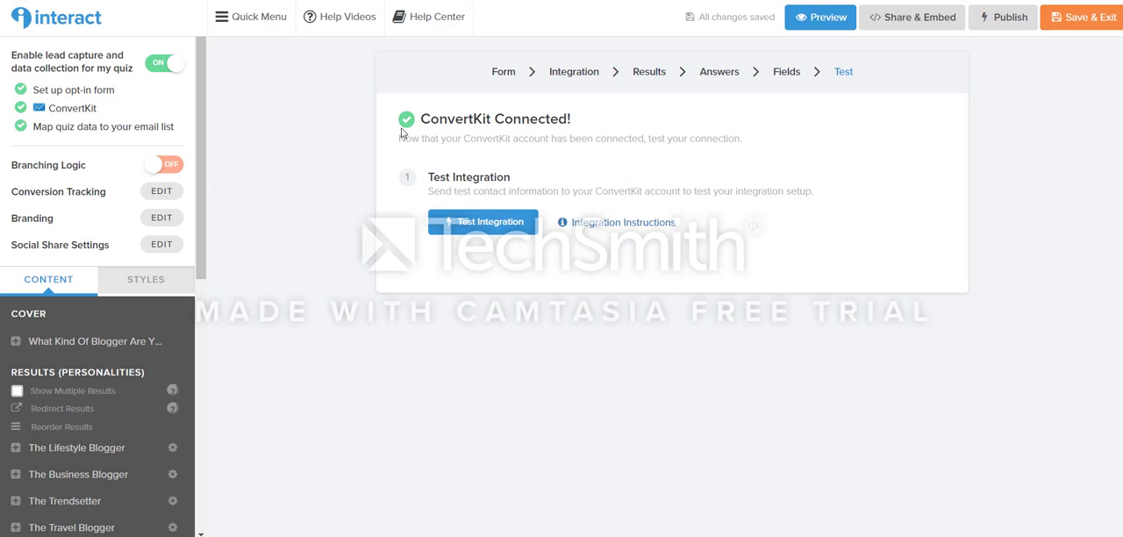
Step: Publish the quiz's unpublished changes to make them public
left_click(1005, 24)
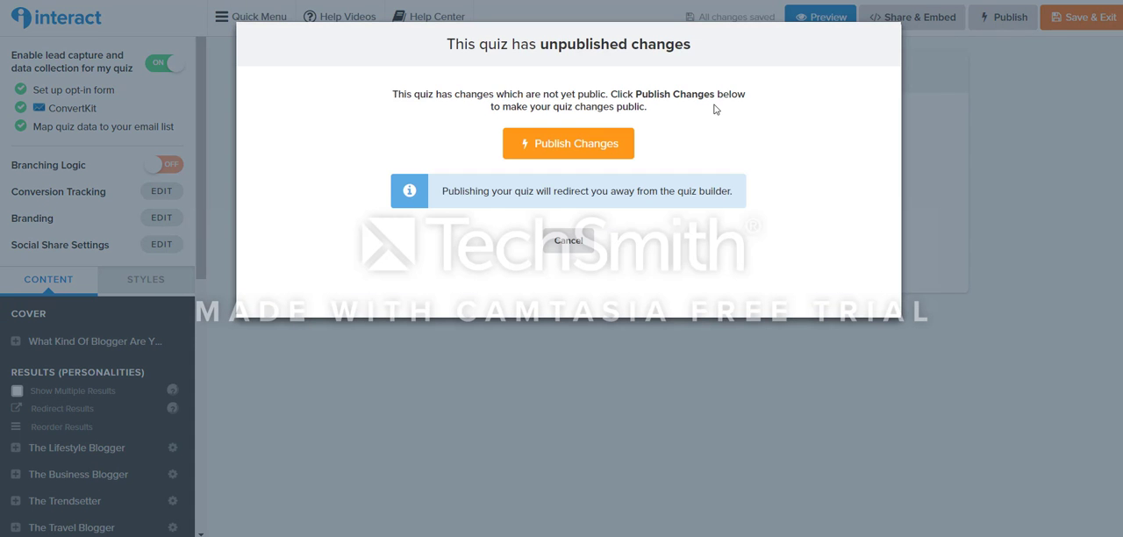
left_click(569, 152)
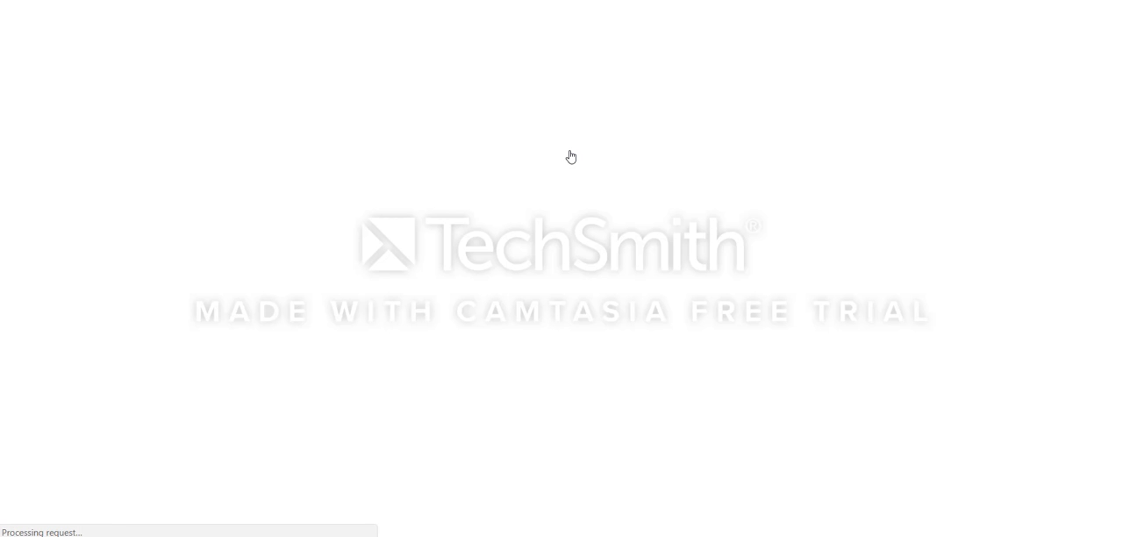